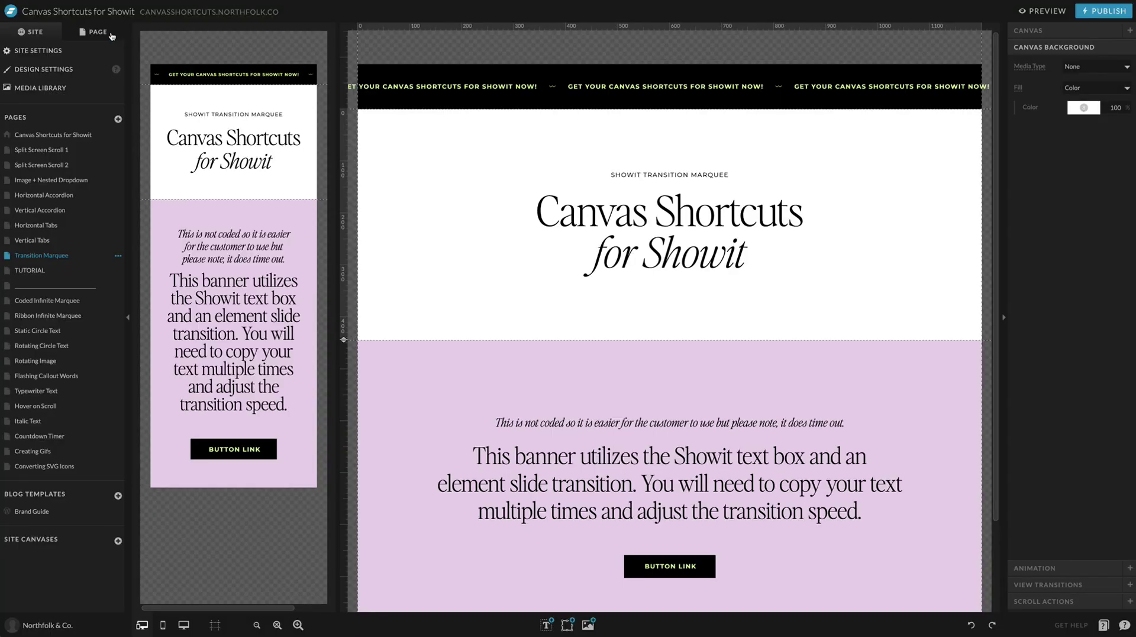
- Examine the transition and the size and position settings of the Desktop Marquee text on the Transition Marquee page
left_click(110, 34)
left_click(55, 77)
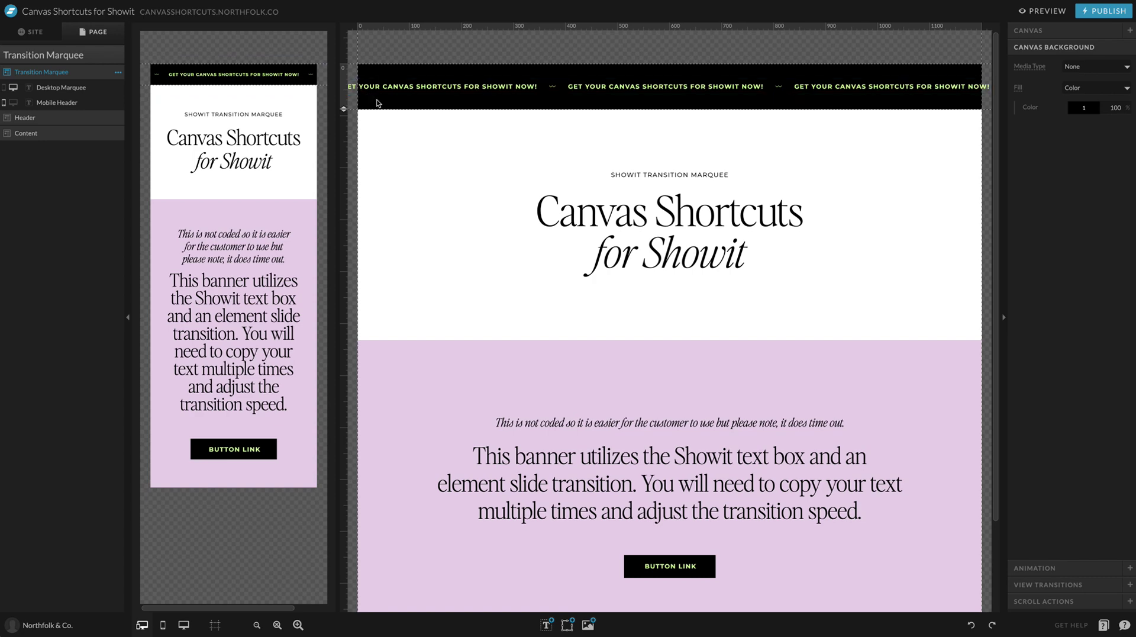
left_click(449, 95)
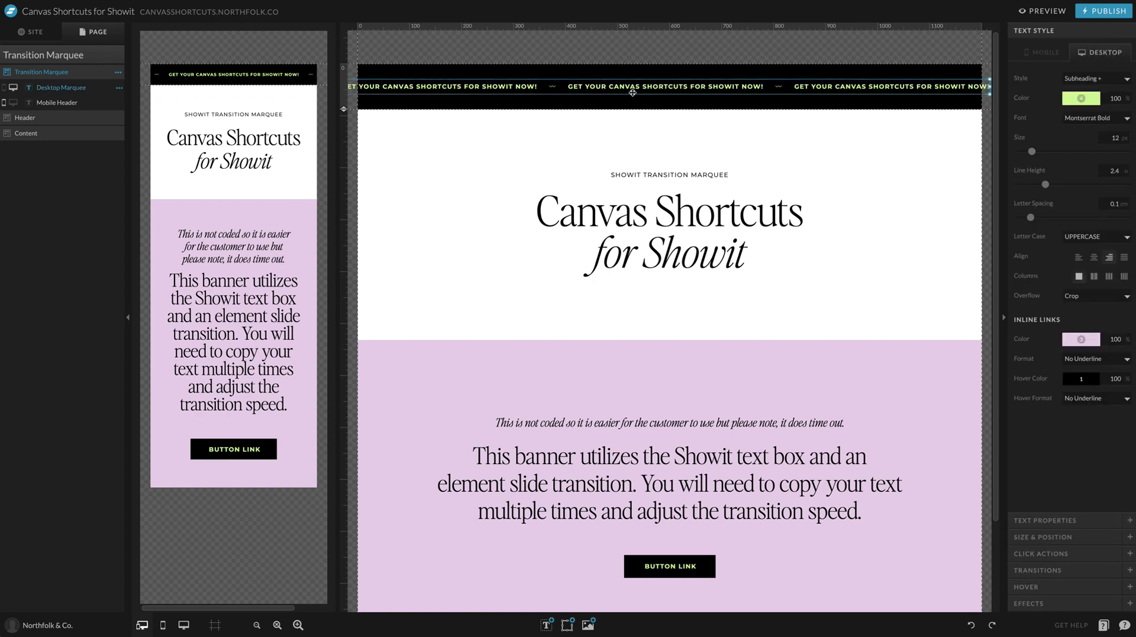
left_click(1047, 576)
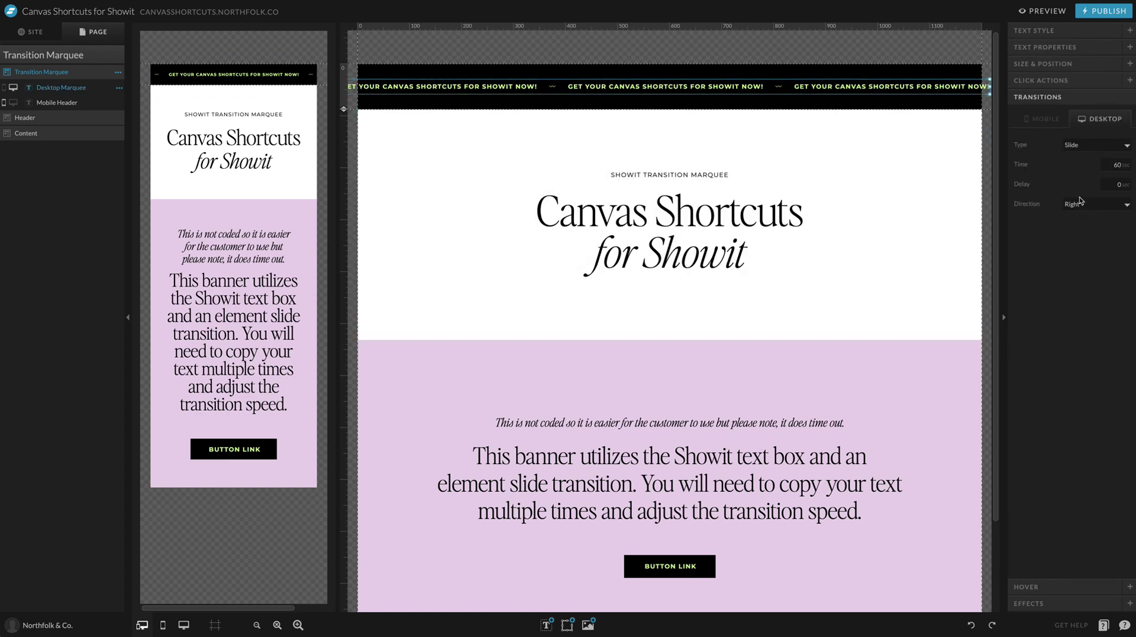
left_click(1037, 64)
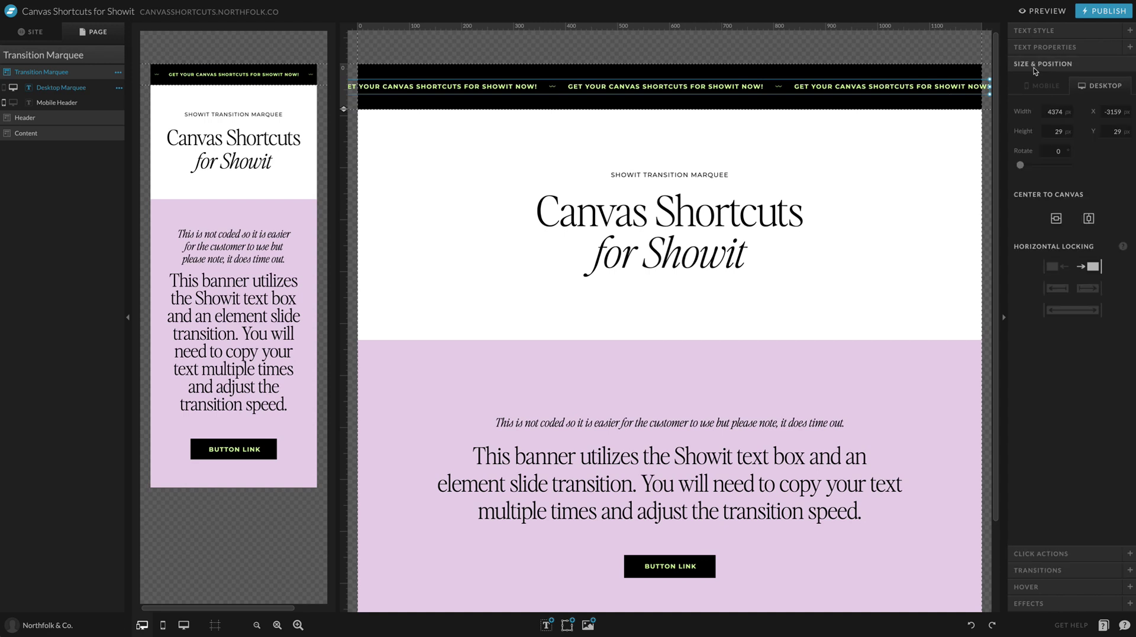
double_click(1057, 111)
left_click(620, 99)
- Add a blank canvas to the TUTORIAL page and move it above the Header canvas
left_click(27, 31)
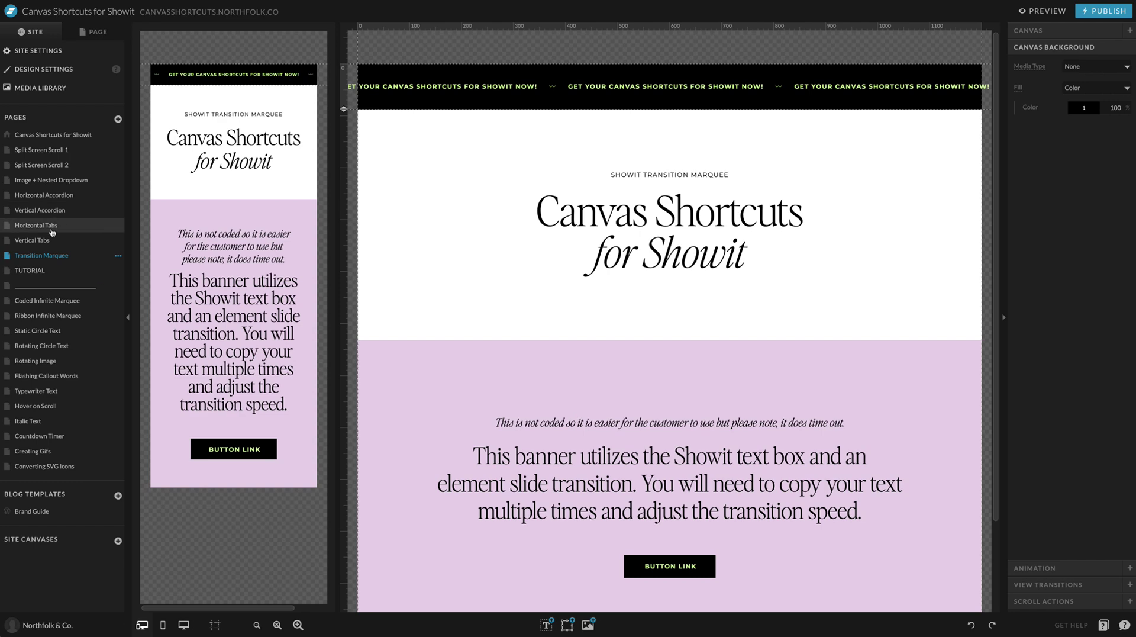
left_click(29, 270)
left_click(89, 32)
left_click(118, 54)
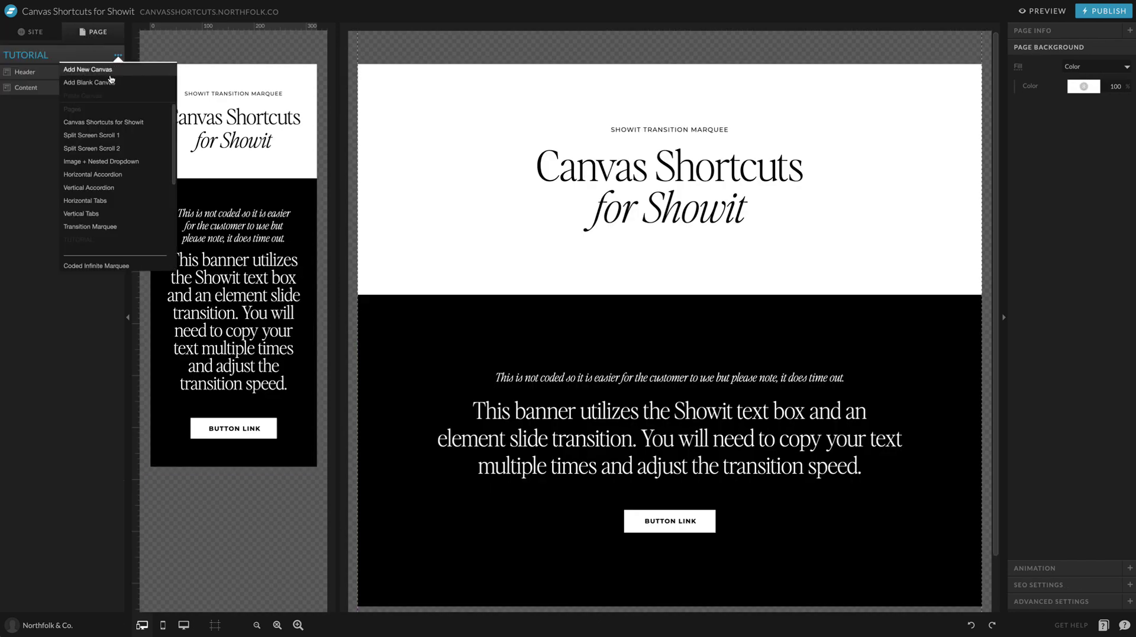
left_click(117, 81)
left_click_drag(69, 101, 70, 71)
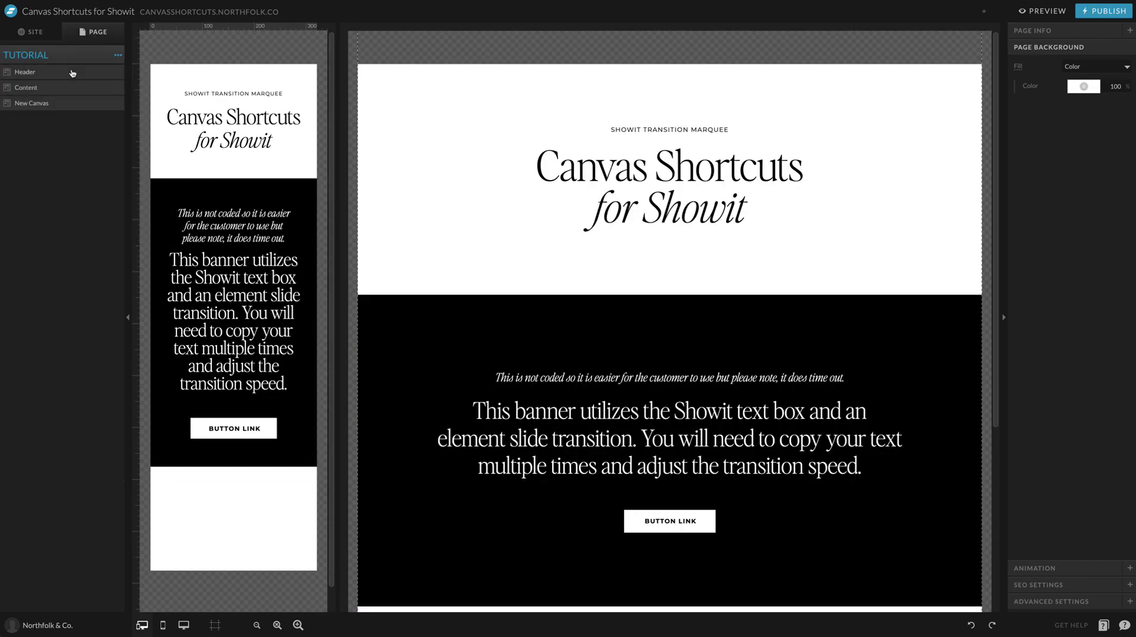
- Fill the new canvas with the light purple site color and shorten it to a slim banner strip on desktop and mobile
left_click(482, 71)
left_click(1073, 110)
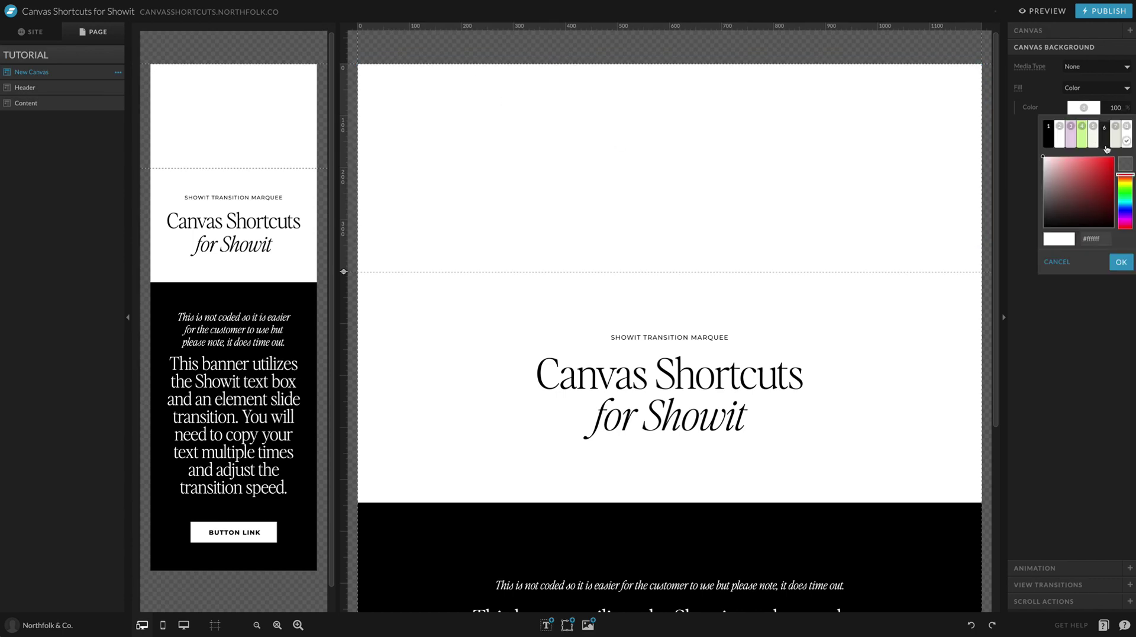
left_click(1076, 145)
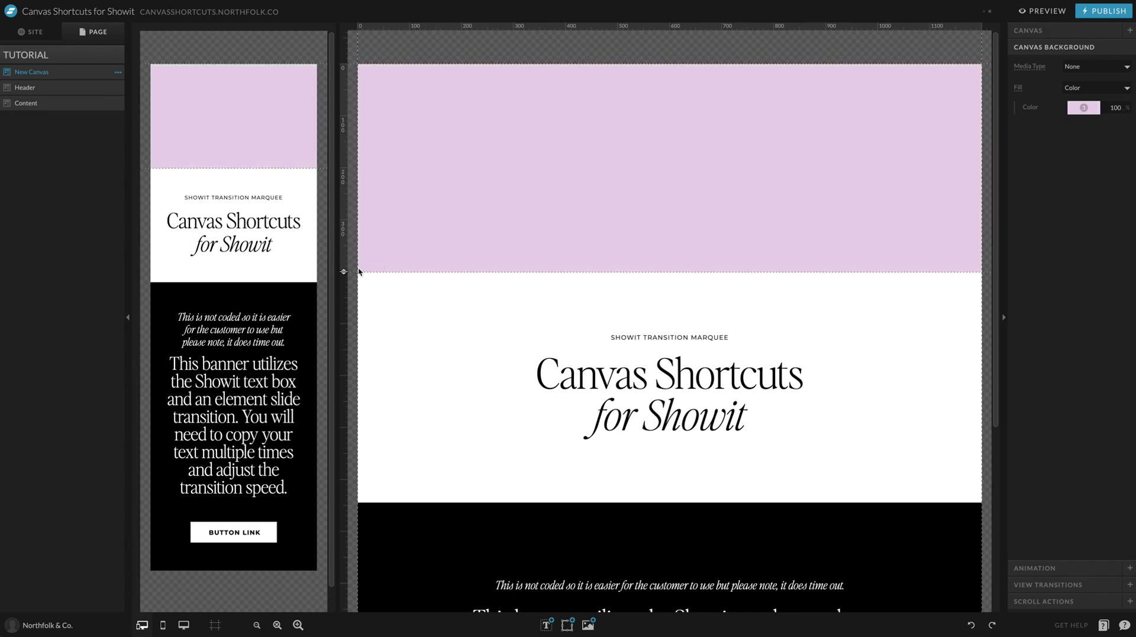
left_click(301, 93)
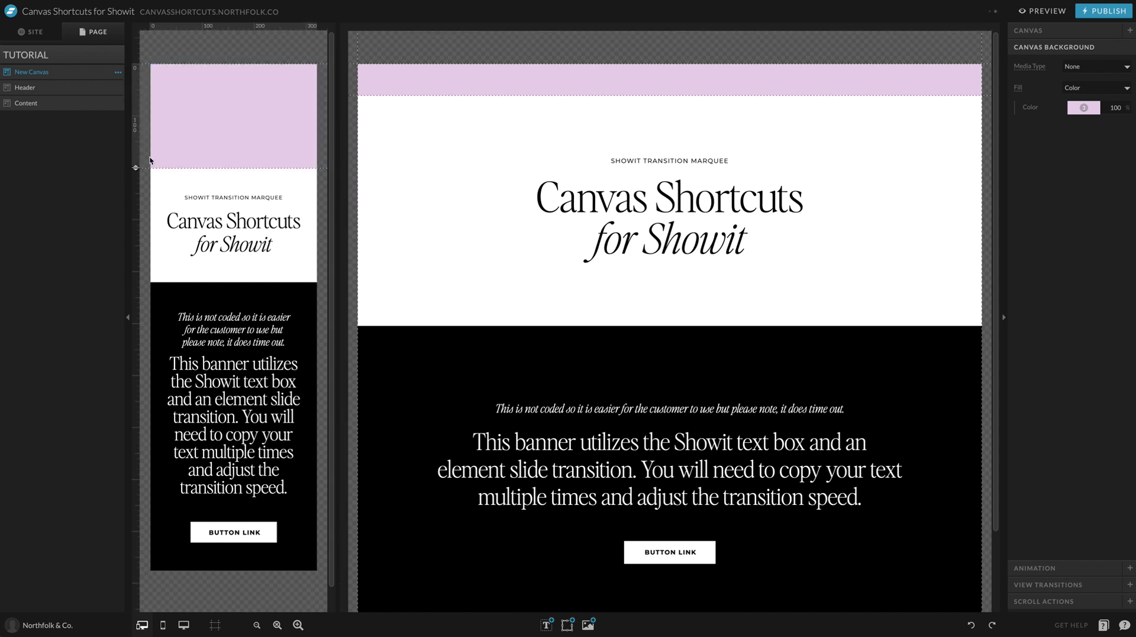
left_click_drag(118, 89, 118, 89)
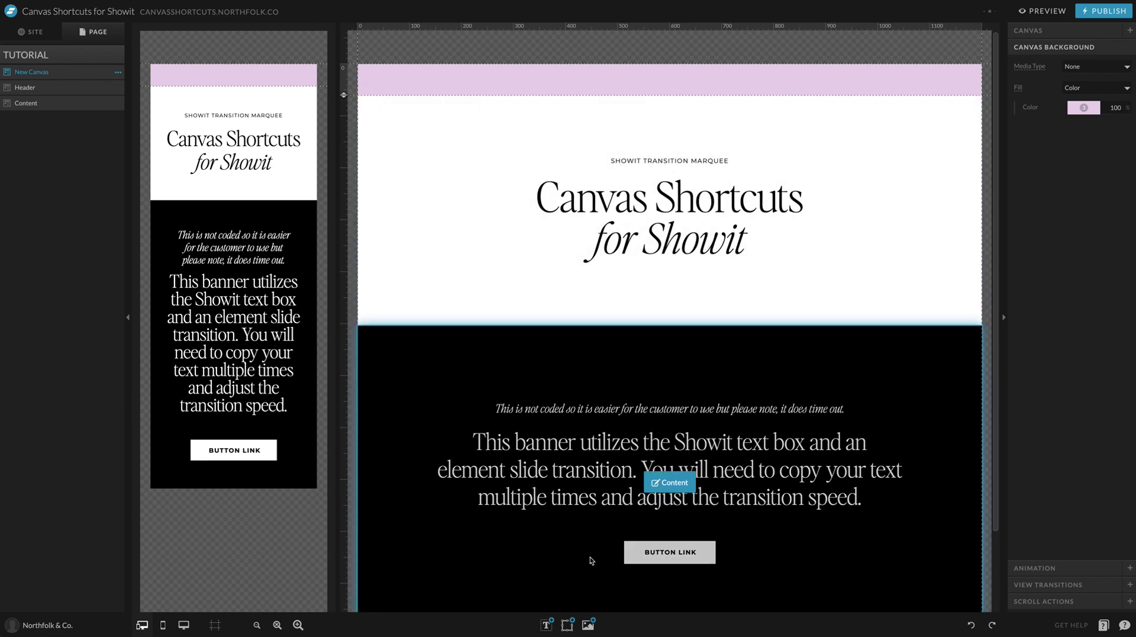
- Add a Subheading text to the banner canvas and widen it to about 1110 px on desktop and 344 px on mobile
mouse_move(548, 624)
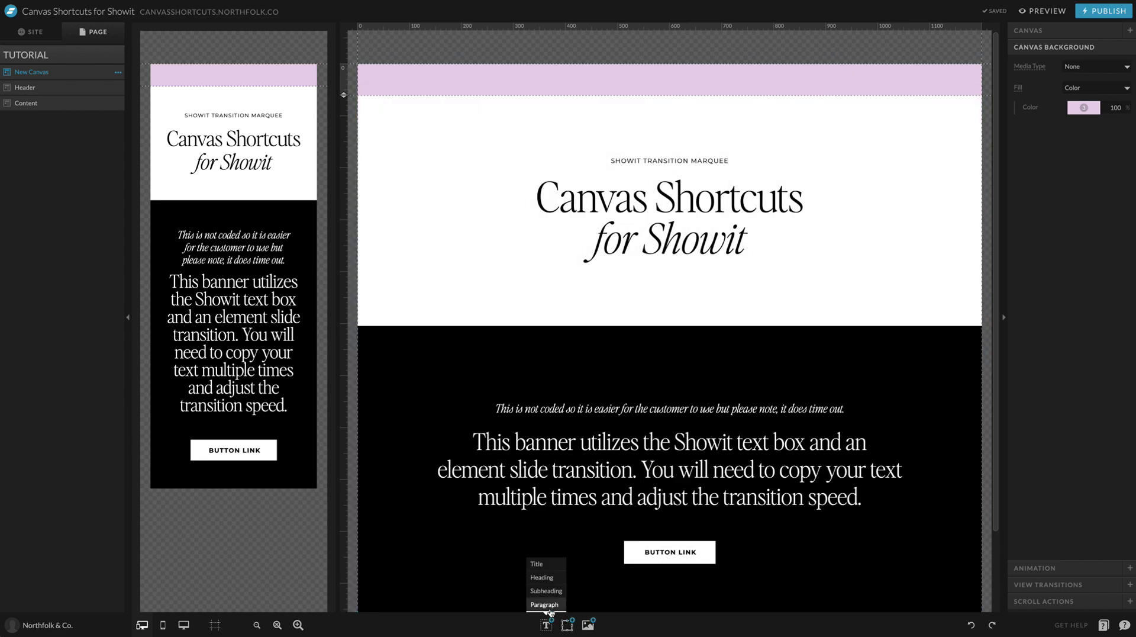
left_click(546, 591)
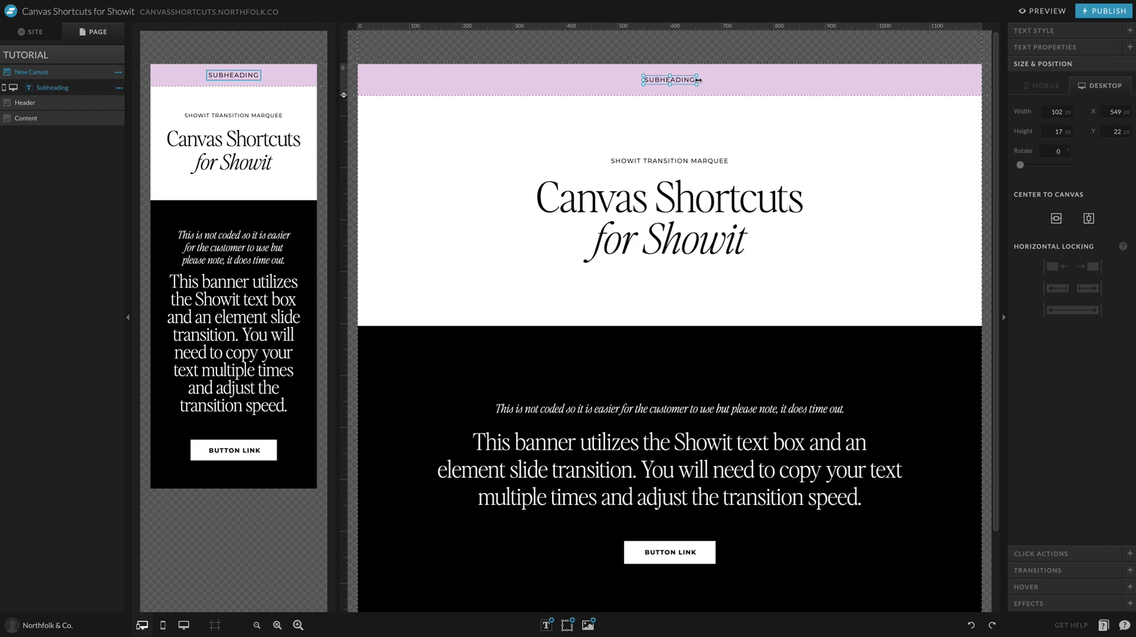
left_click_drag(697, 79, 959, 79)
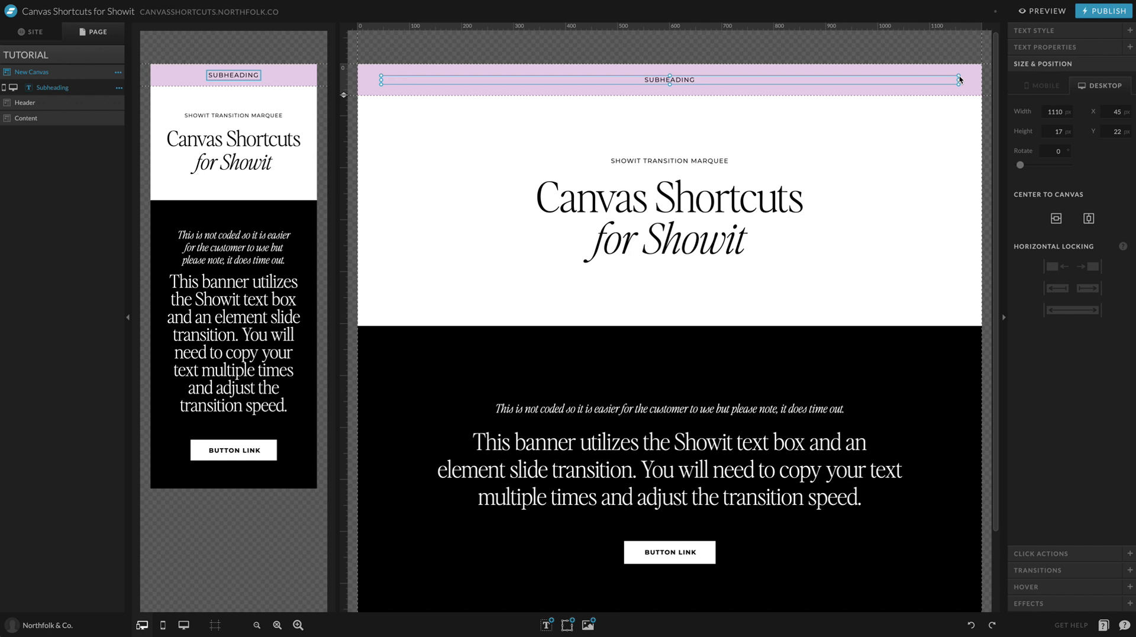
left_click(261, 77)
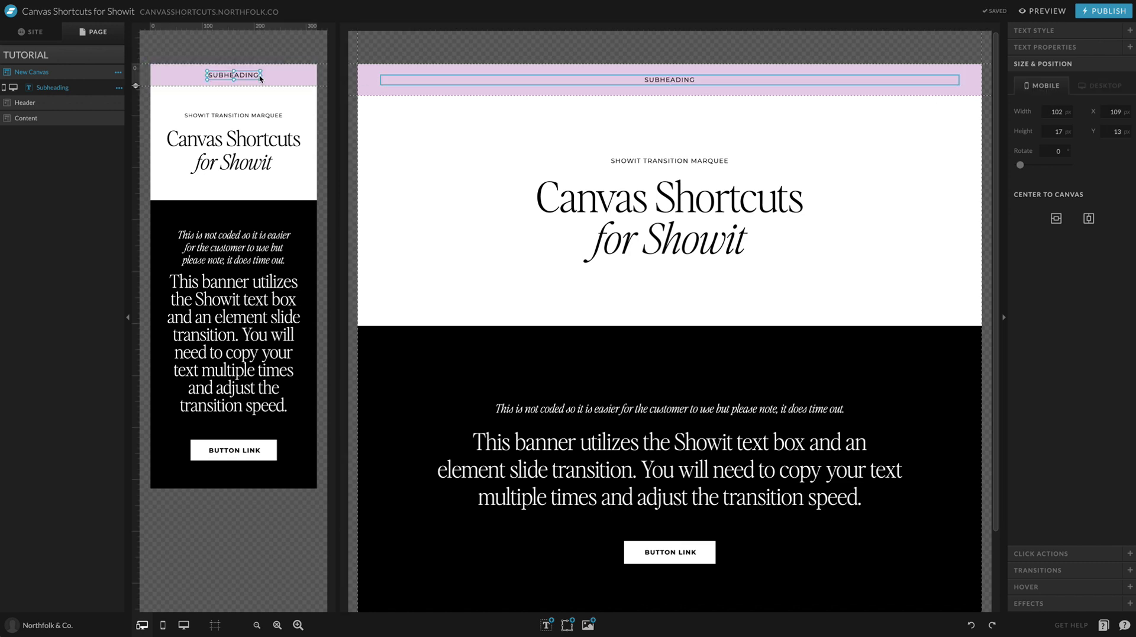
left_click_drag(260, 77, 323, 72)
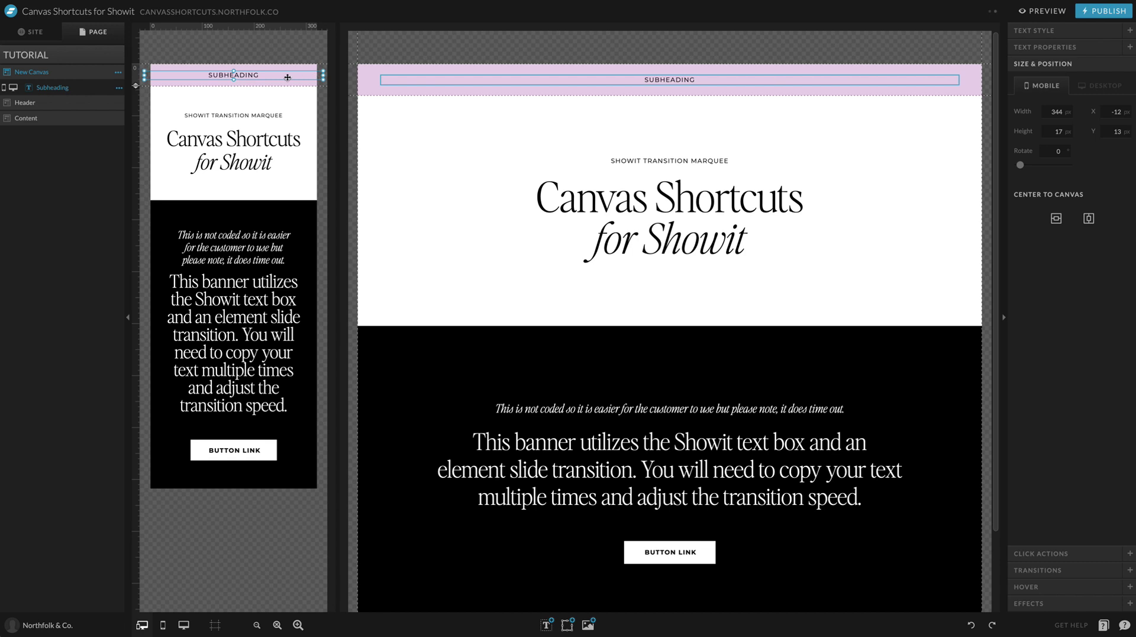
- Replace the subheading's text with "Your product title here is now available!" followed by spaced-out dash as separator
left_click(637, 83)
double_click(639, 84)
double_click(639, 82)
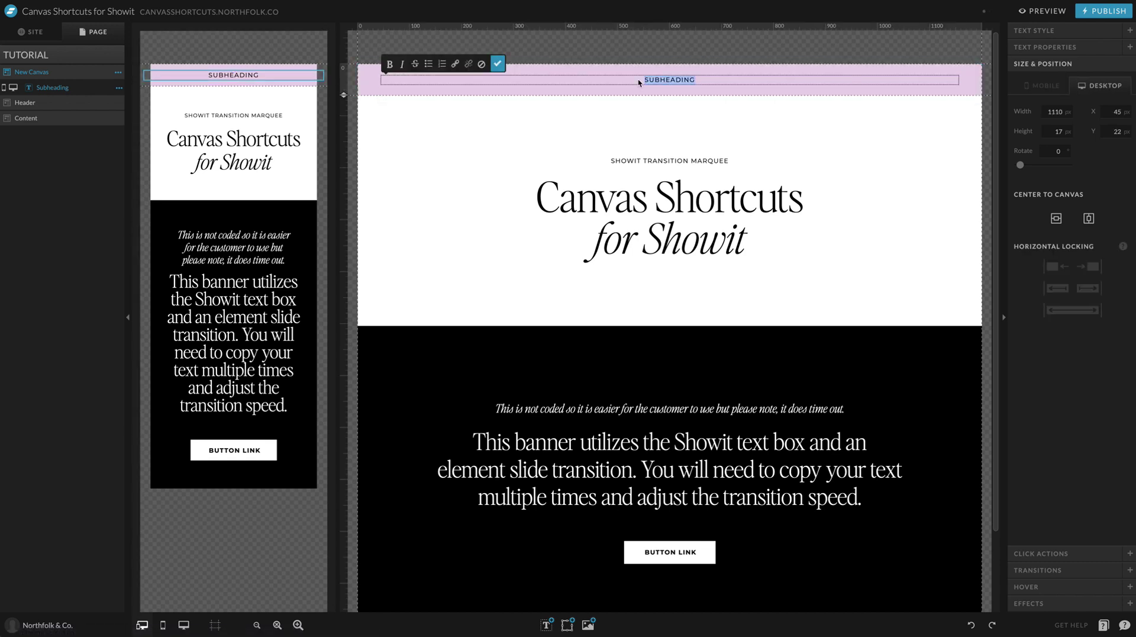
type("YOUR PRODUCT TITL")
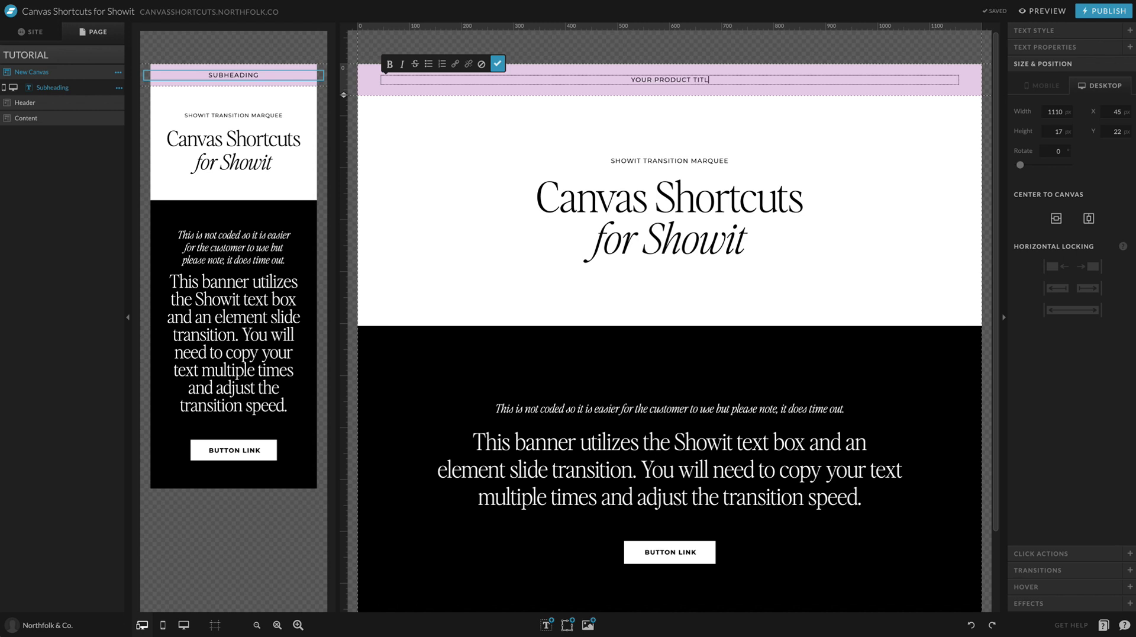
type("E HERE IS NOW ")
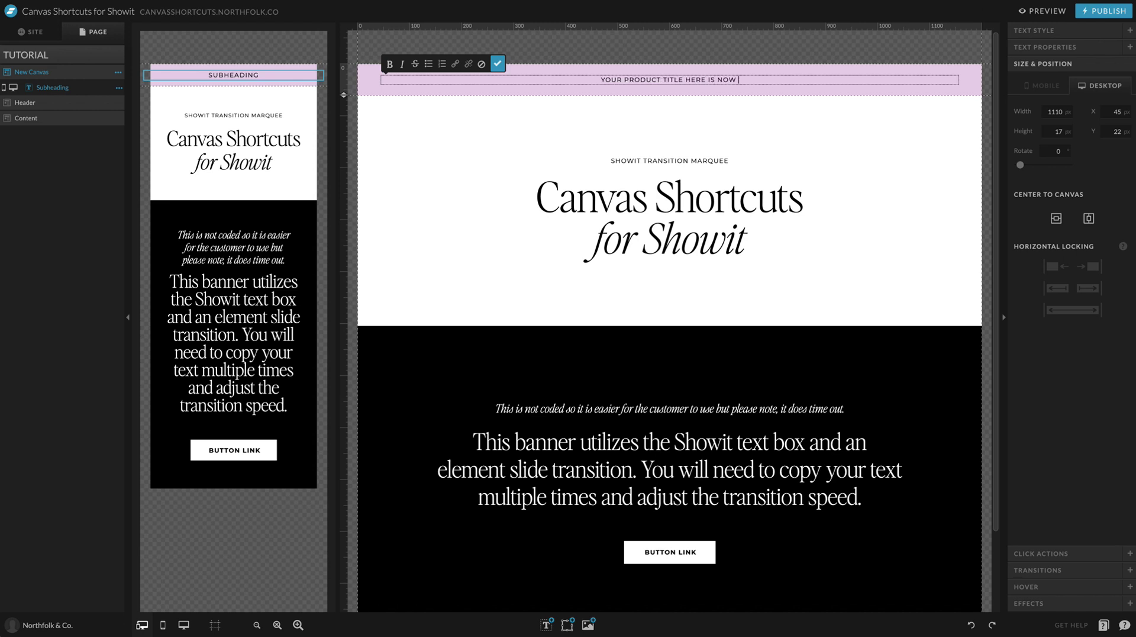
type("AVAILABLE")
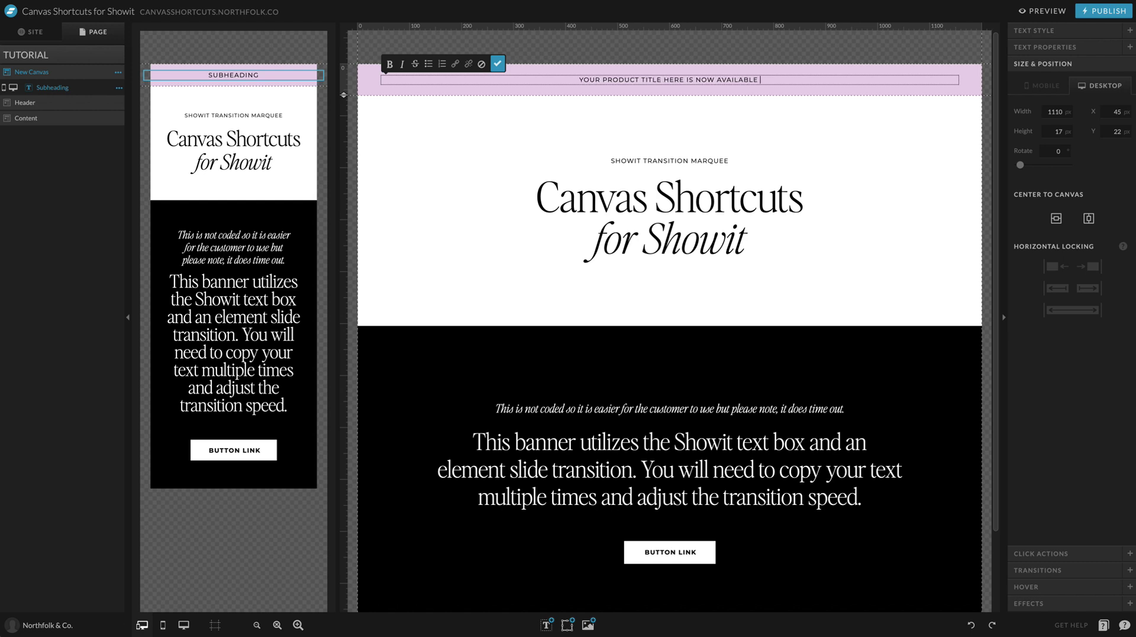
type("! ")
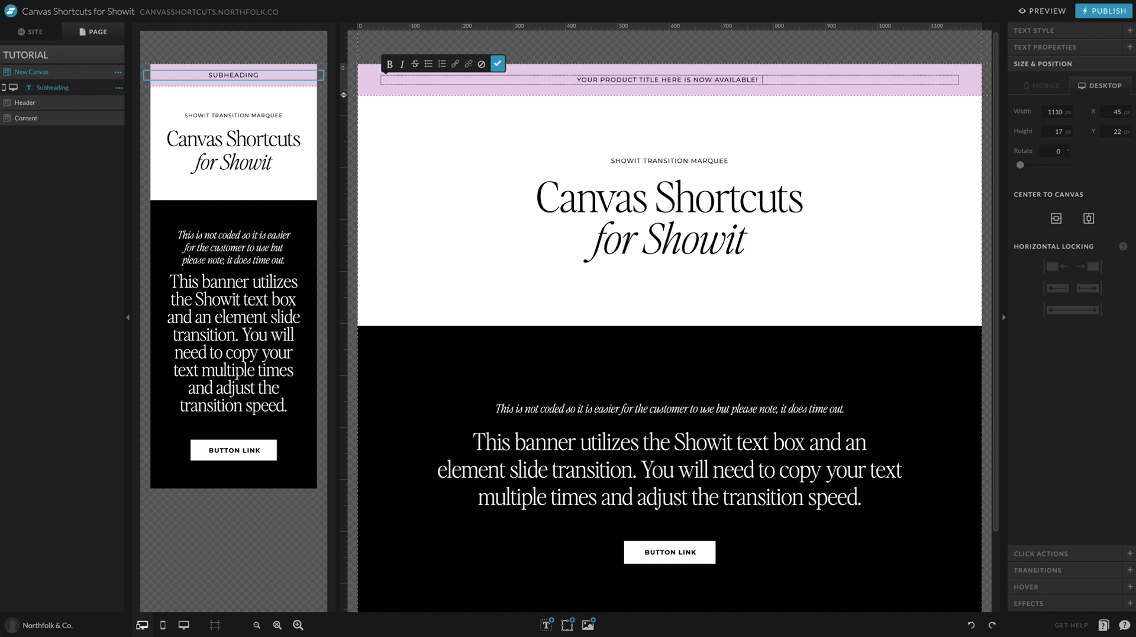
type(" •")
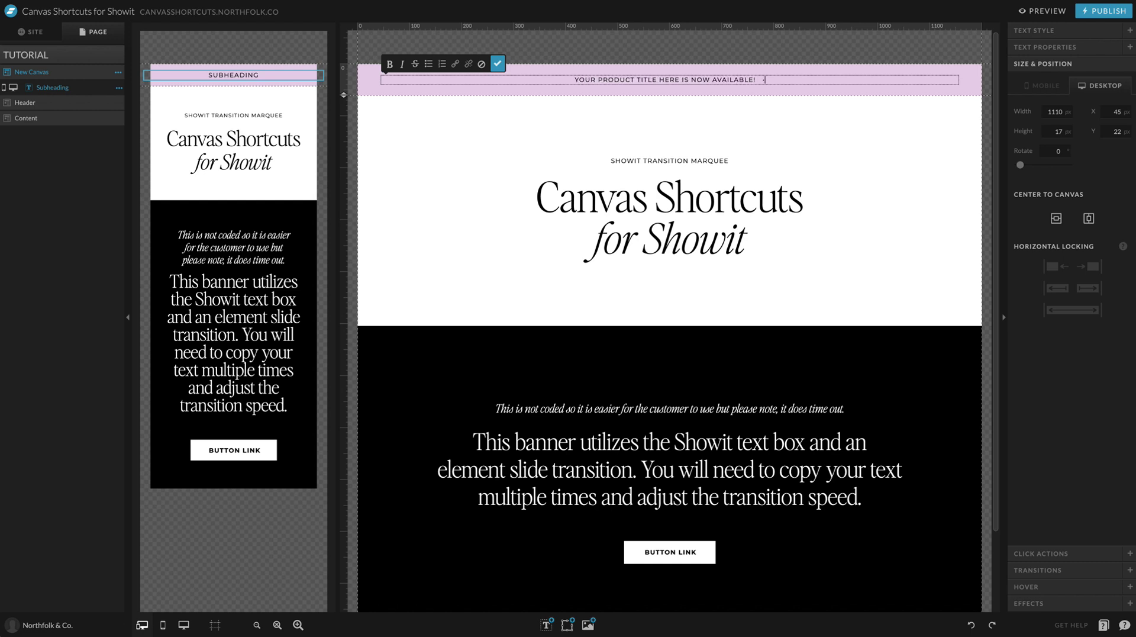
type(".")
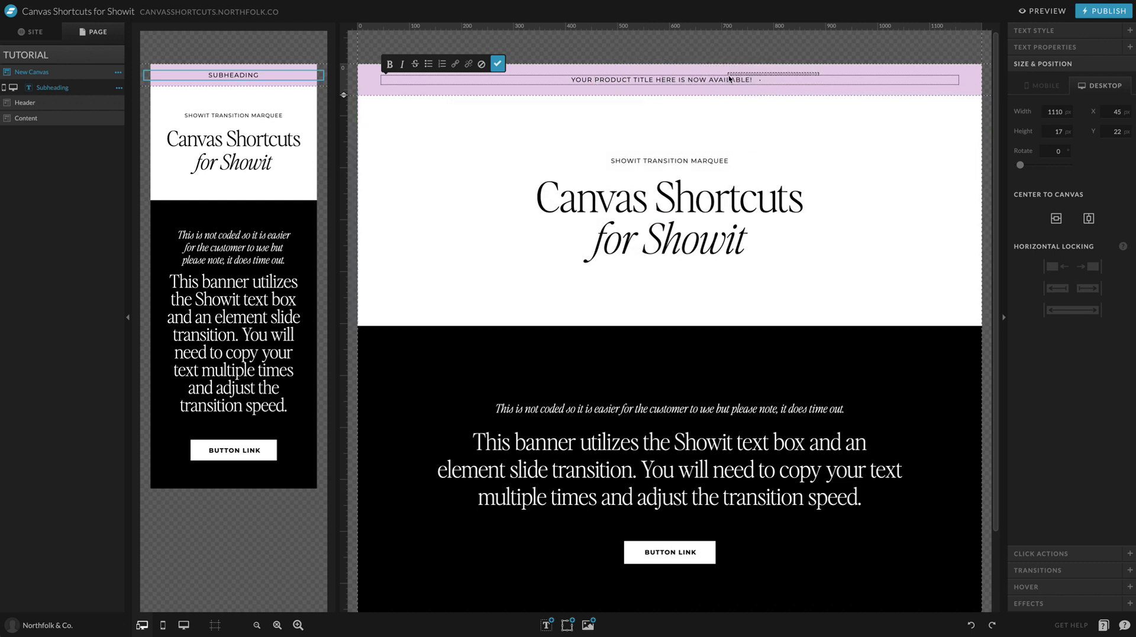
key("Escape")
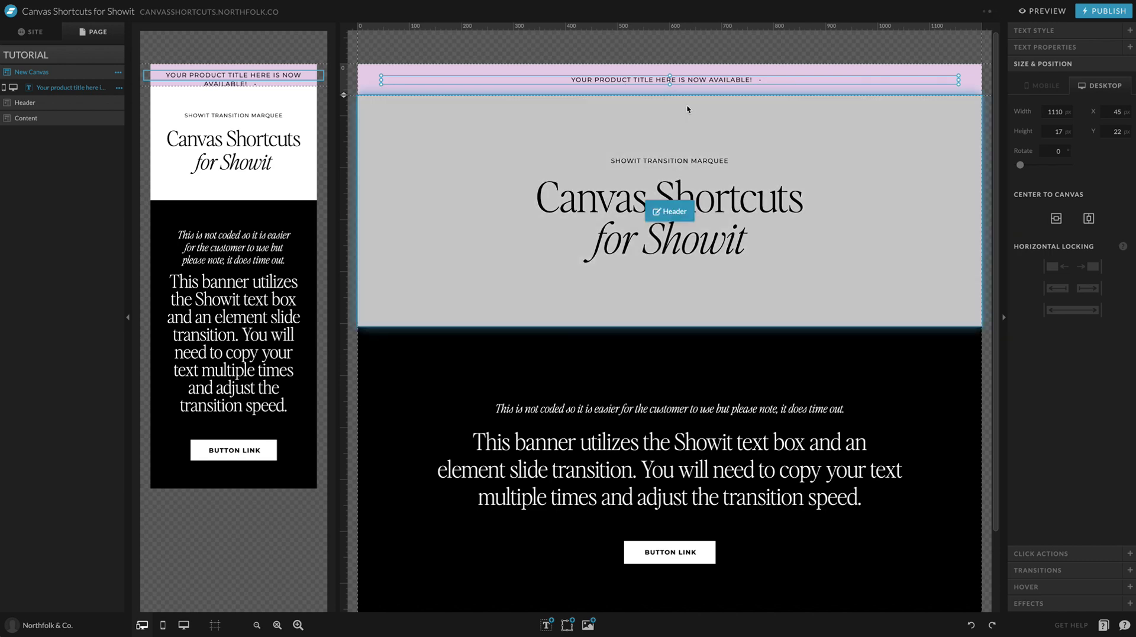
- Style the desktop banner text as right-aligned Montserrat Bold with 0.2 letter spacing
left_click(1059, 30)
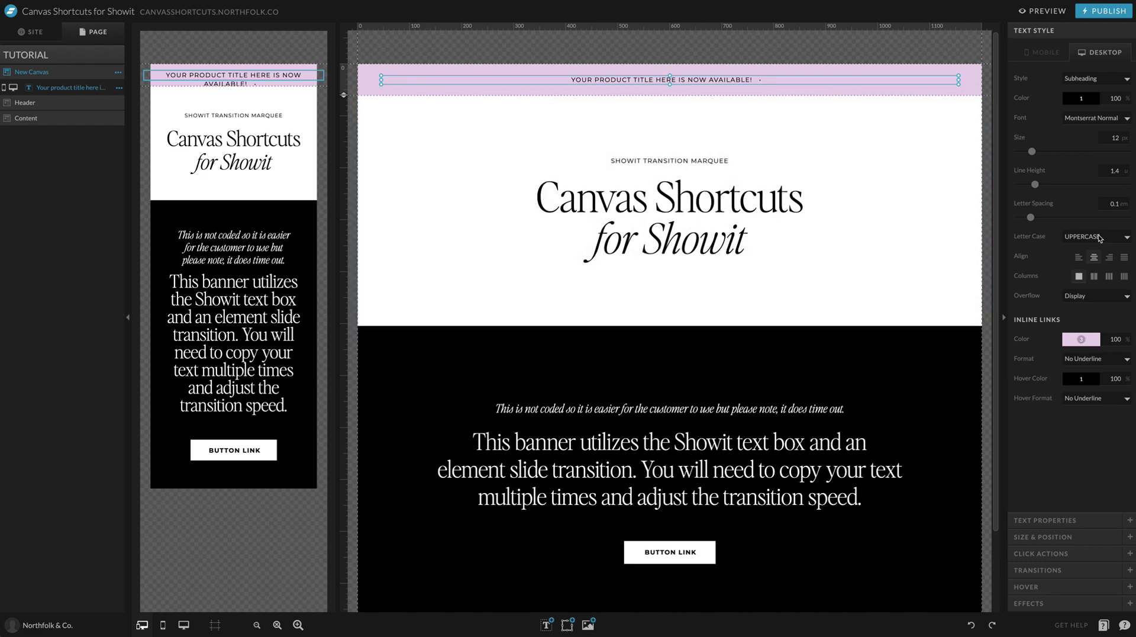
left_click(1108, 259)
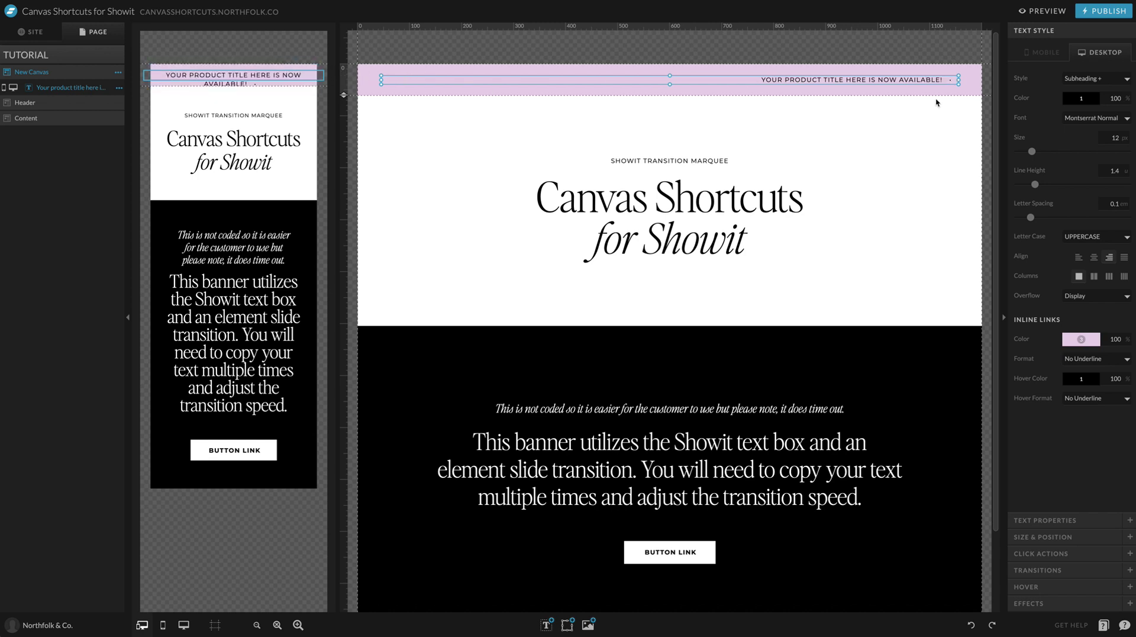
left_click(1080, 119)
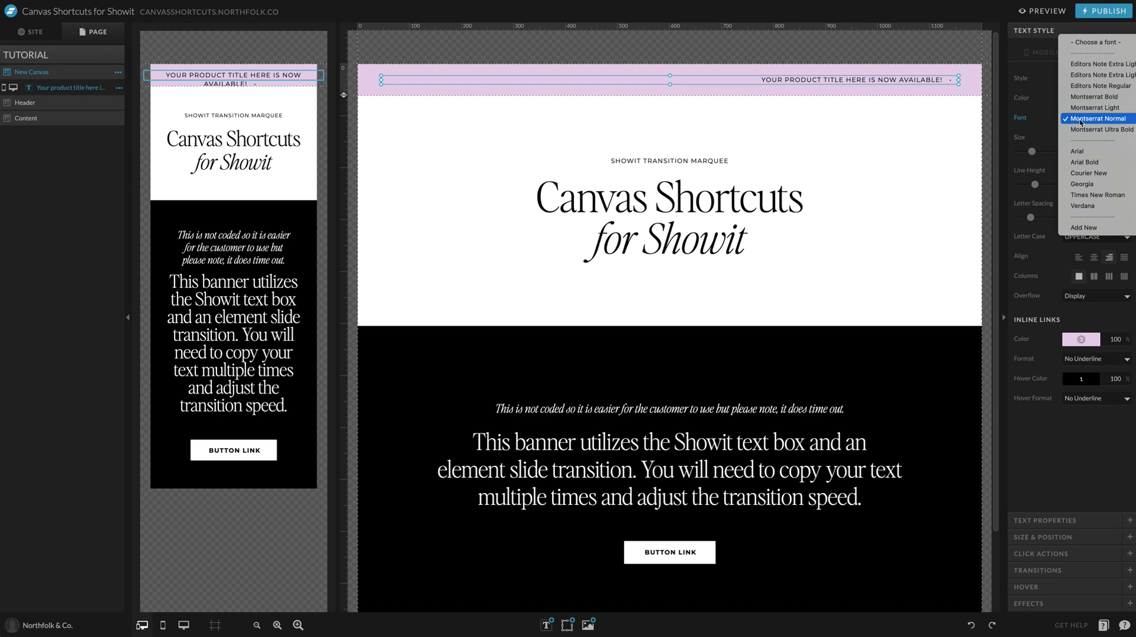
left_click(1088, 129)
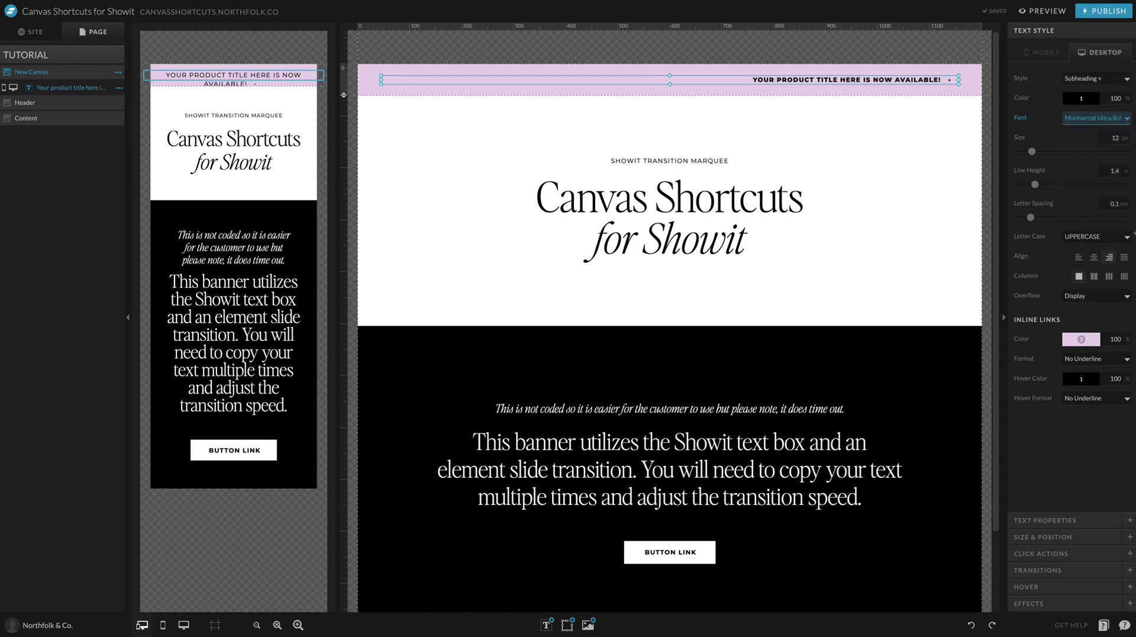
left_click(1122, 203)
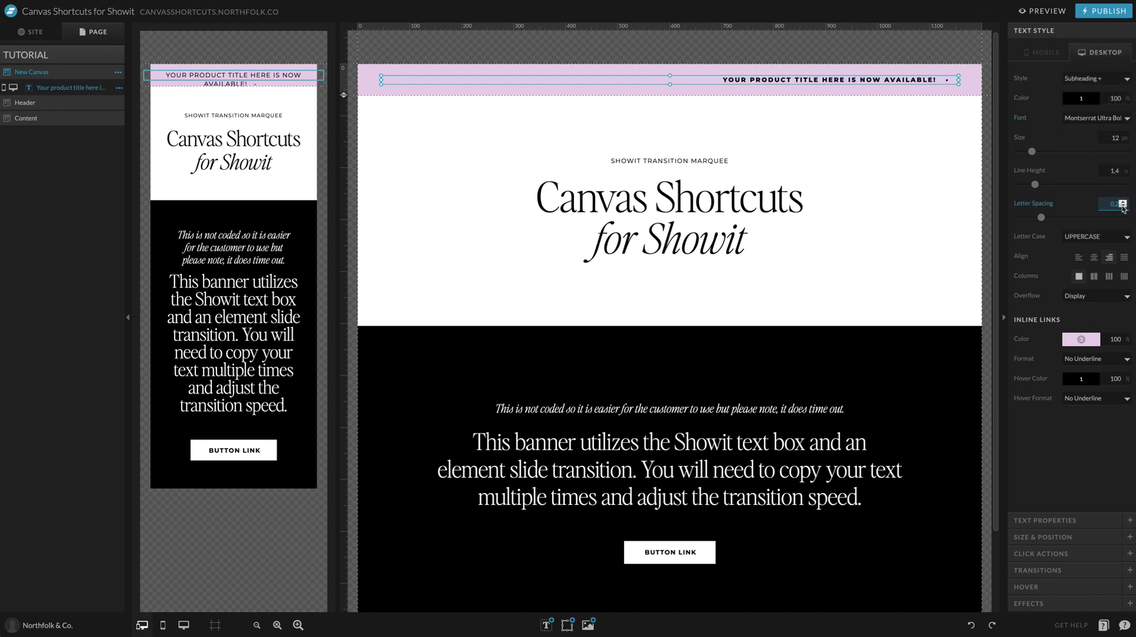
left_click(1108, 118)
left_click(1094, 86)
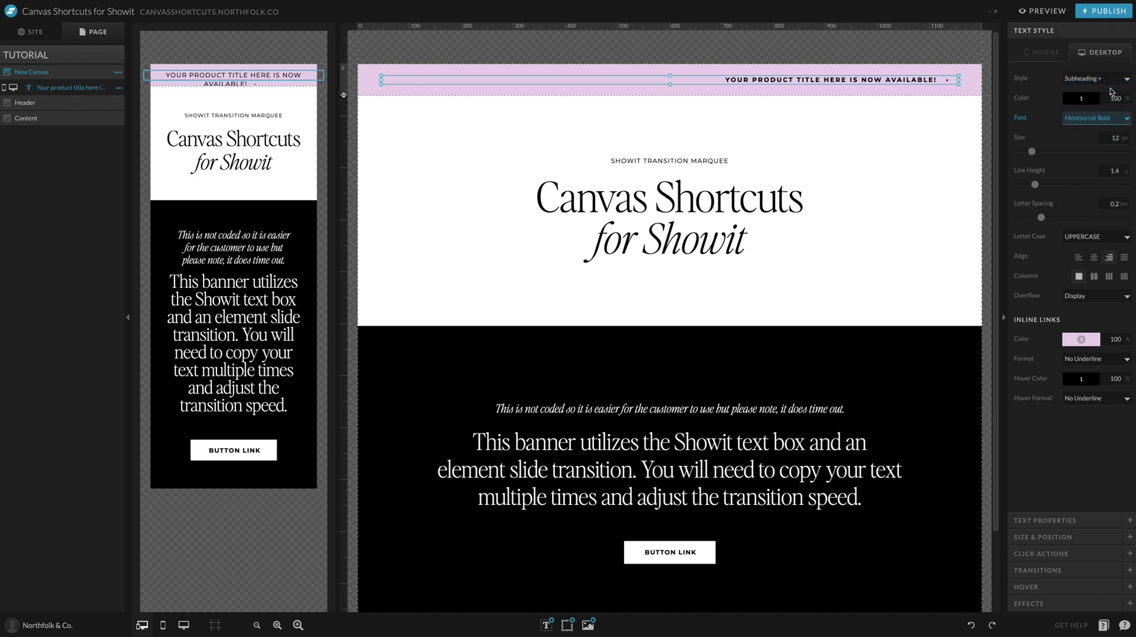
left_click(820, 89)
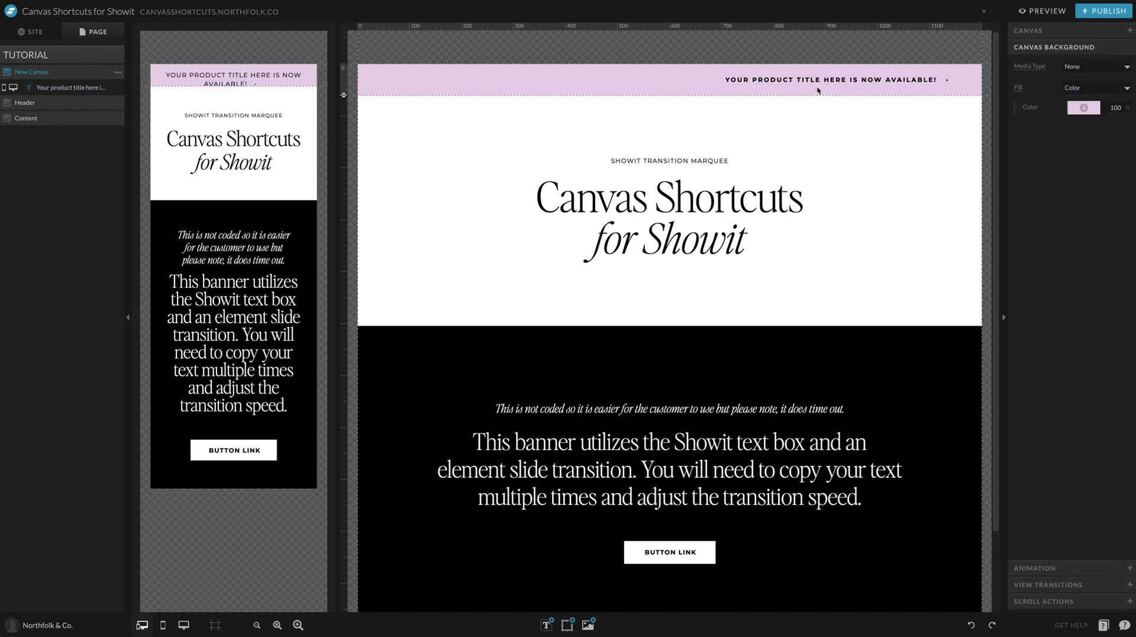
double_click(820, 89)
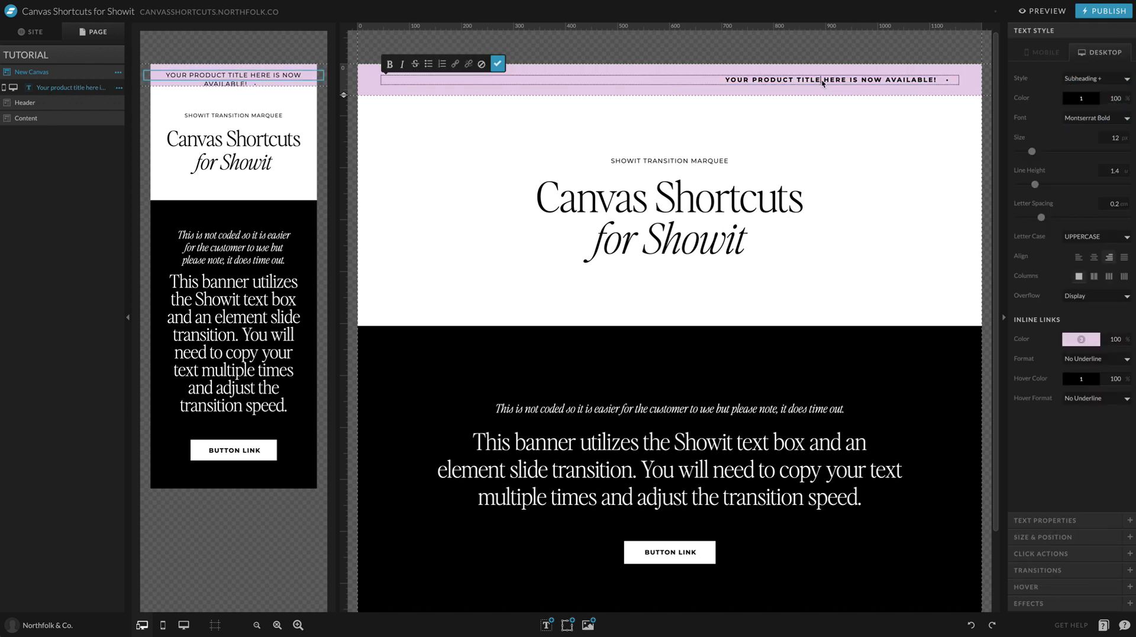
triple_click(823, 83)
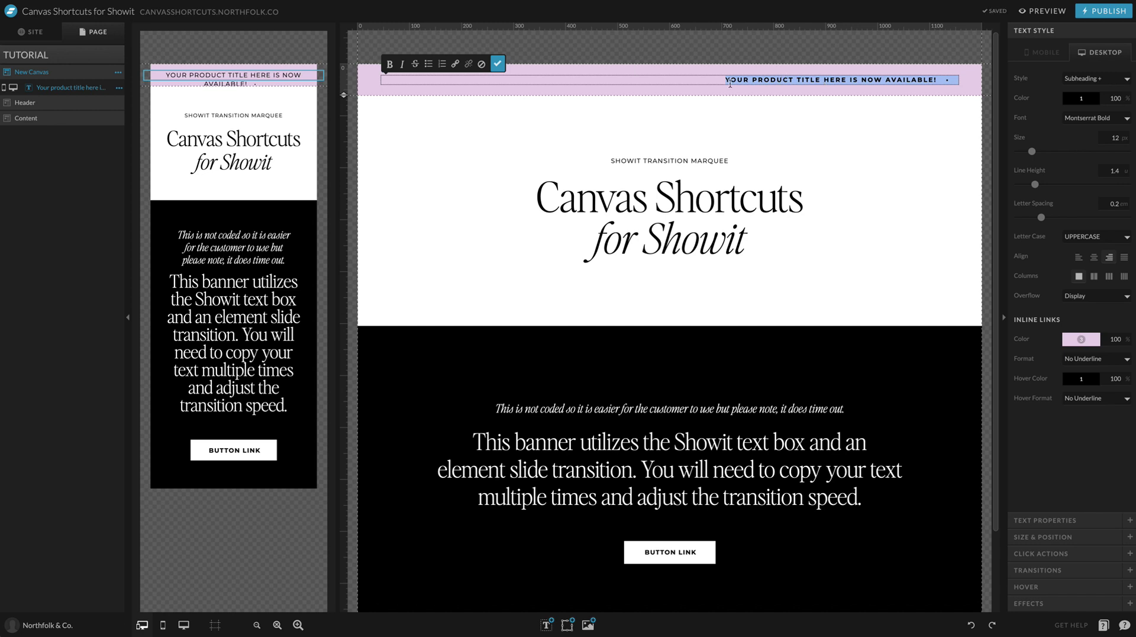
key("Escape")
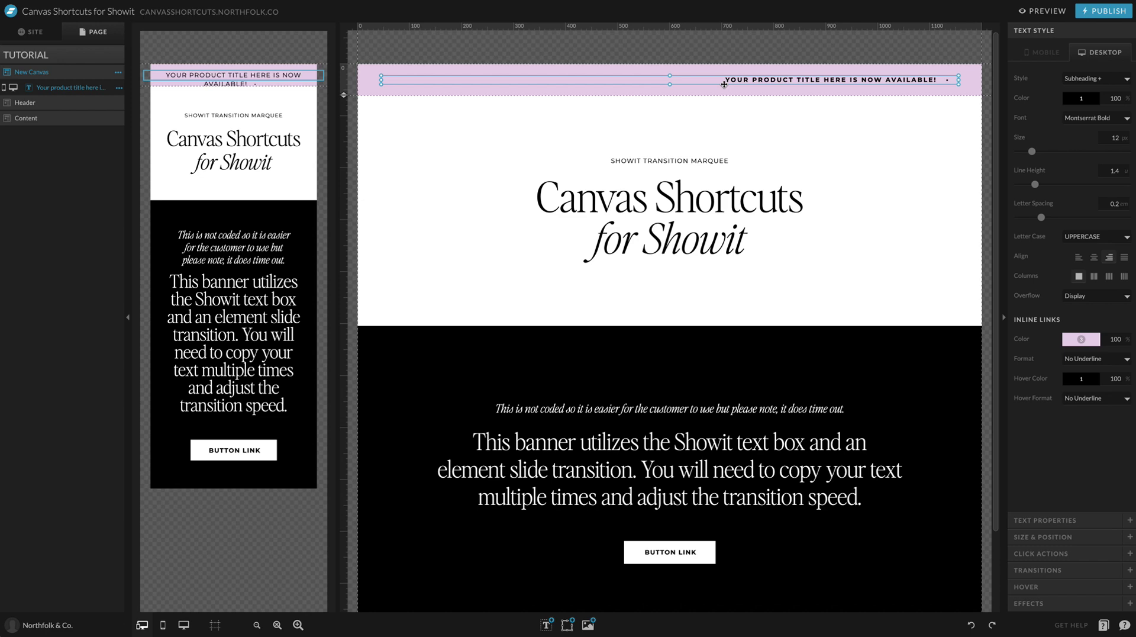
- Set the desktop width of the banner text box to 4200 px
left_click(1040, 537)
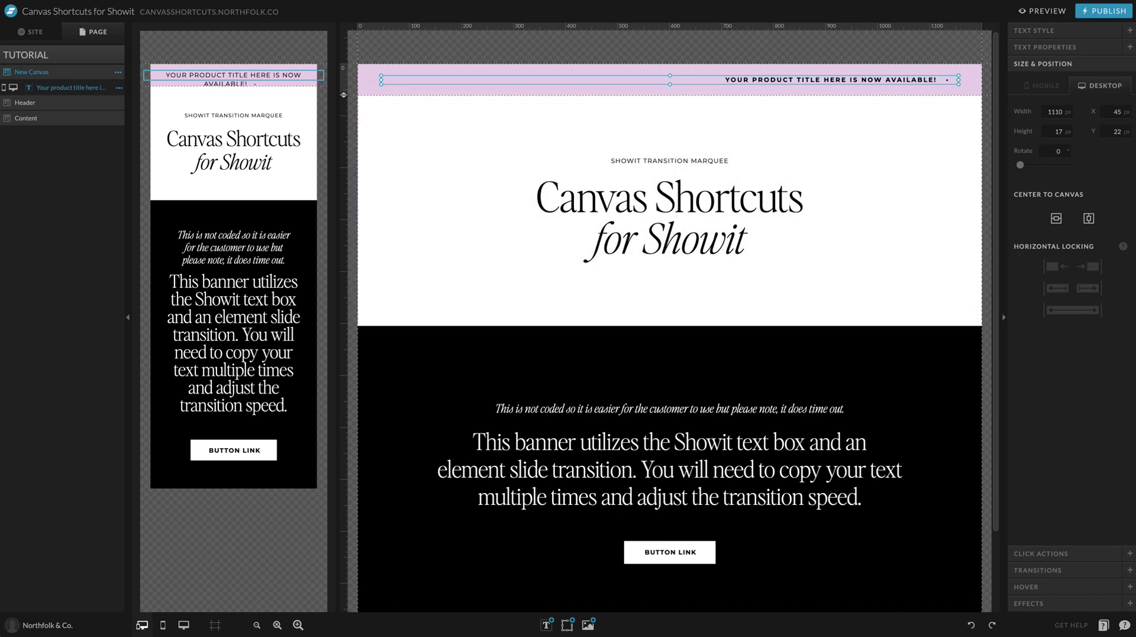
left_click(1036, 48)
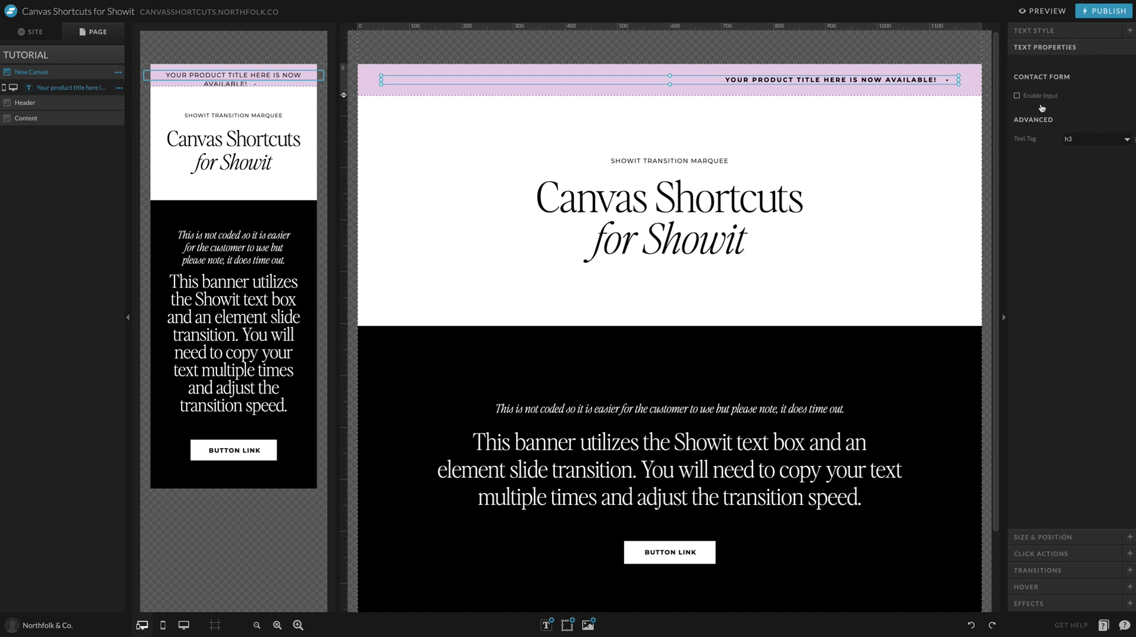
left_click(1061, 32)
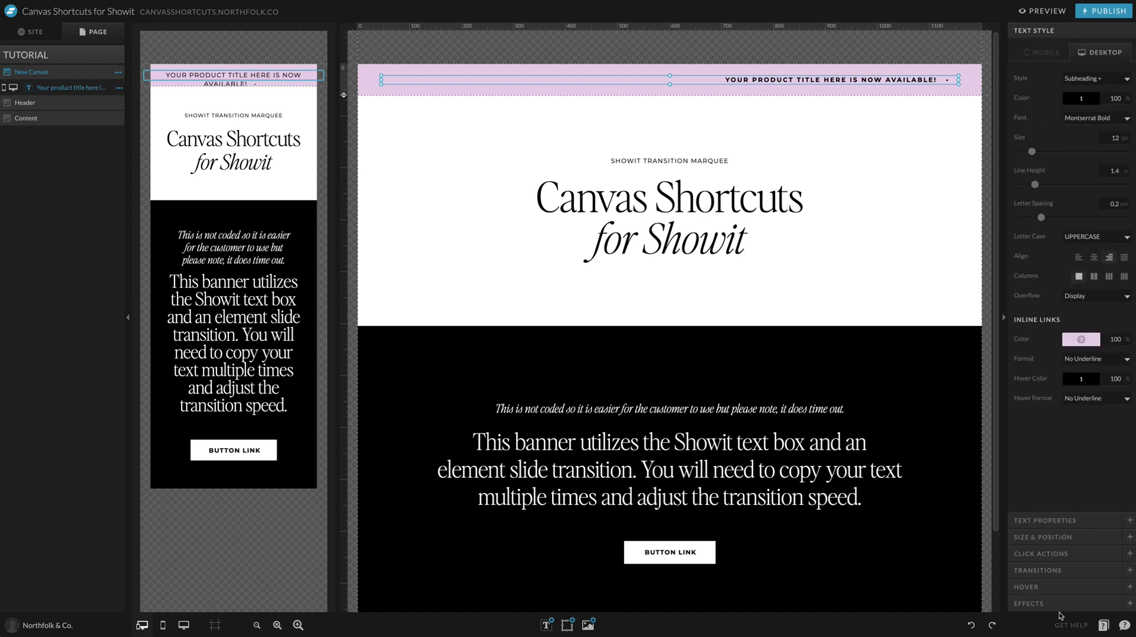
left_click(1046, 540)
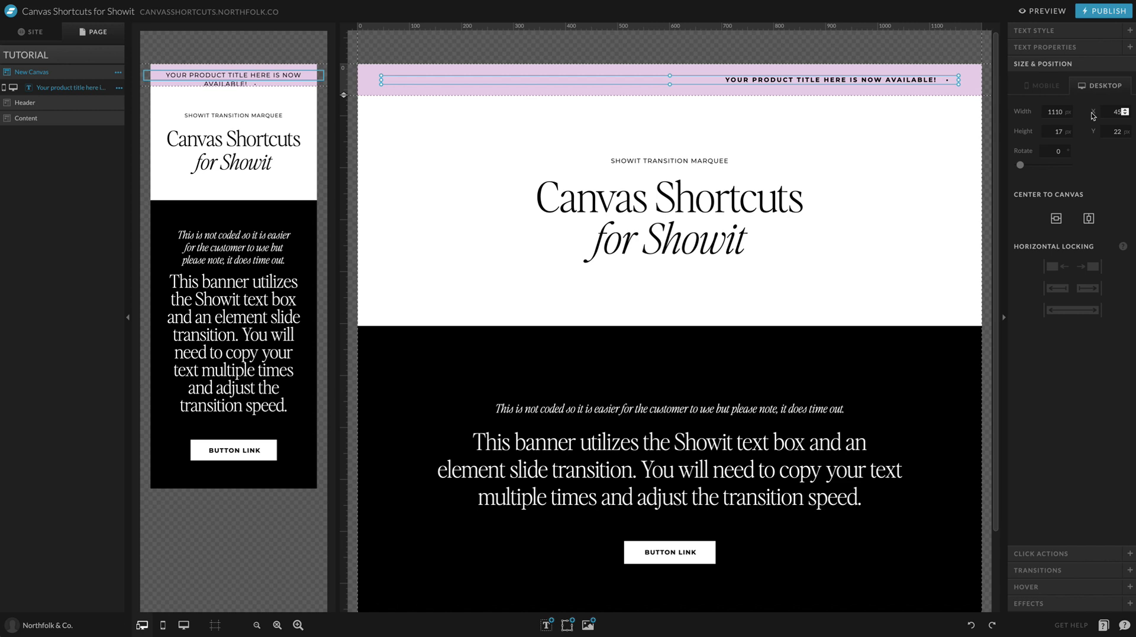
left_click(1046, 110)
left_click_drag(1046, 111, 1072, 106)
type("4")
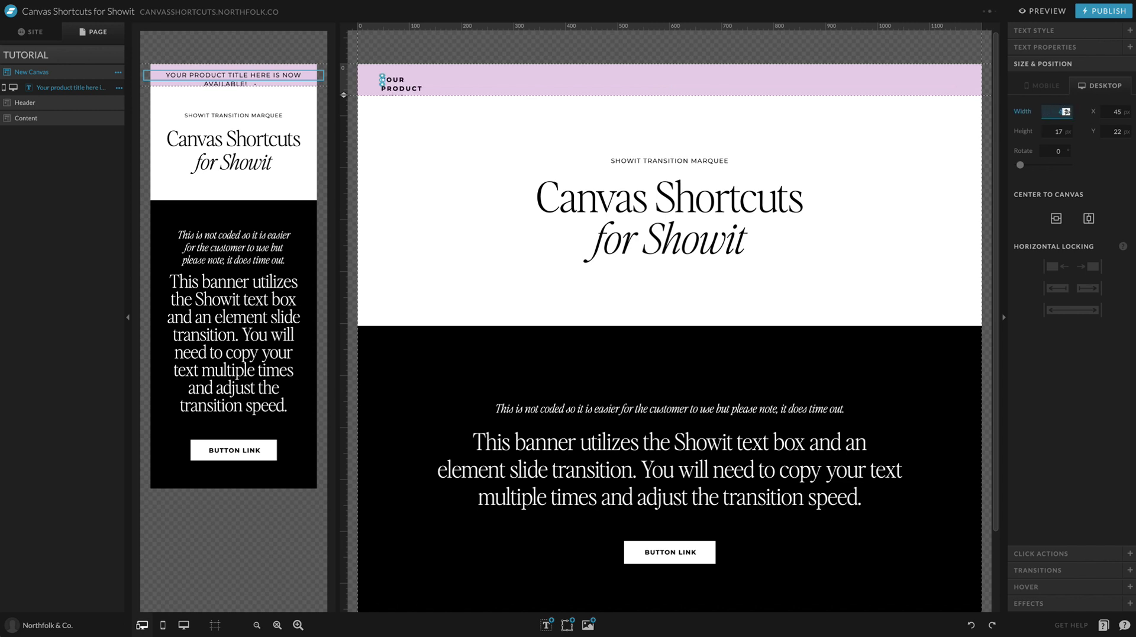
type("200")
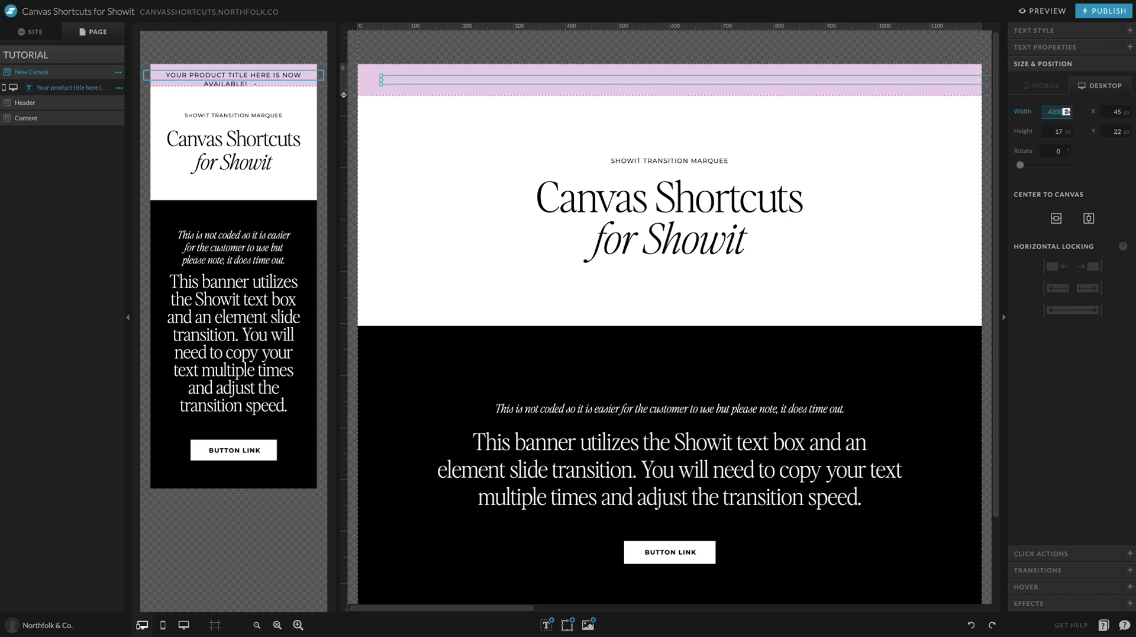
- Center the banner text box horizontally on the canvas and shift it left to X about -3120 px so the phrase shows
left_click(1056, 218)
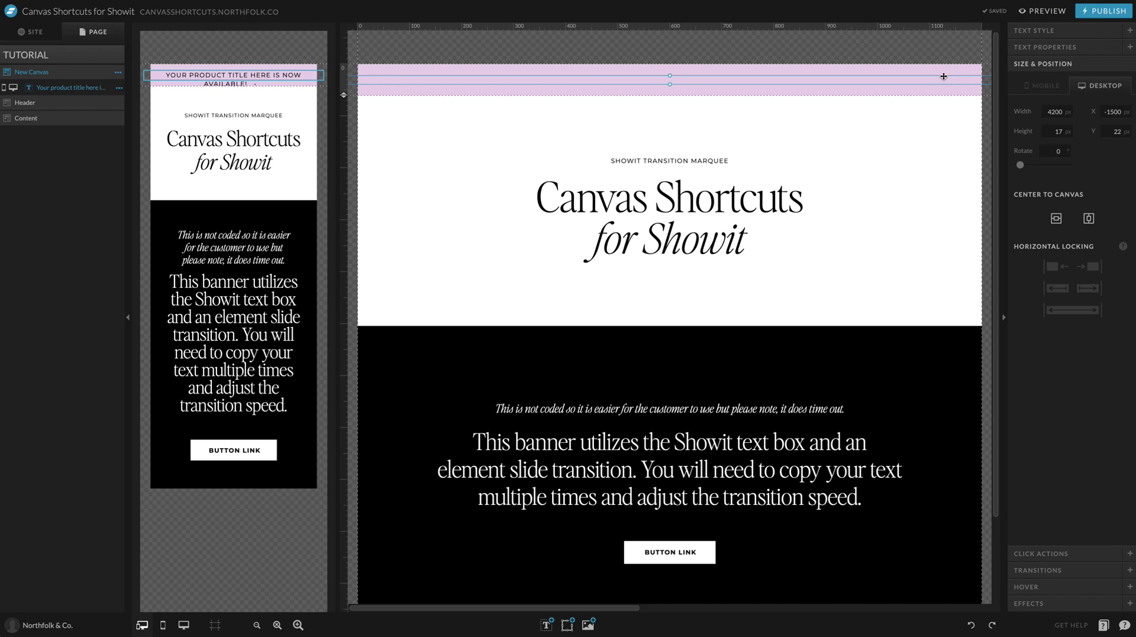
left_click_drag(978, 77, 670, 62)
left_click_drag(791, 66, 763, 80)
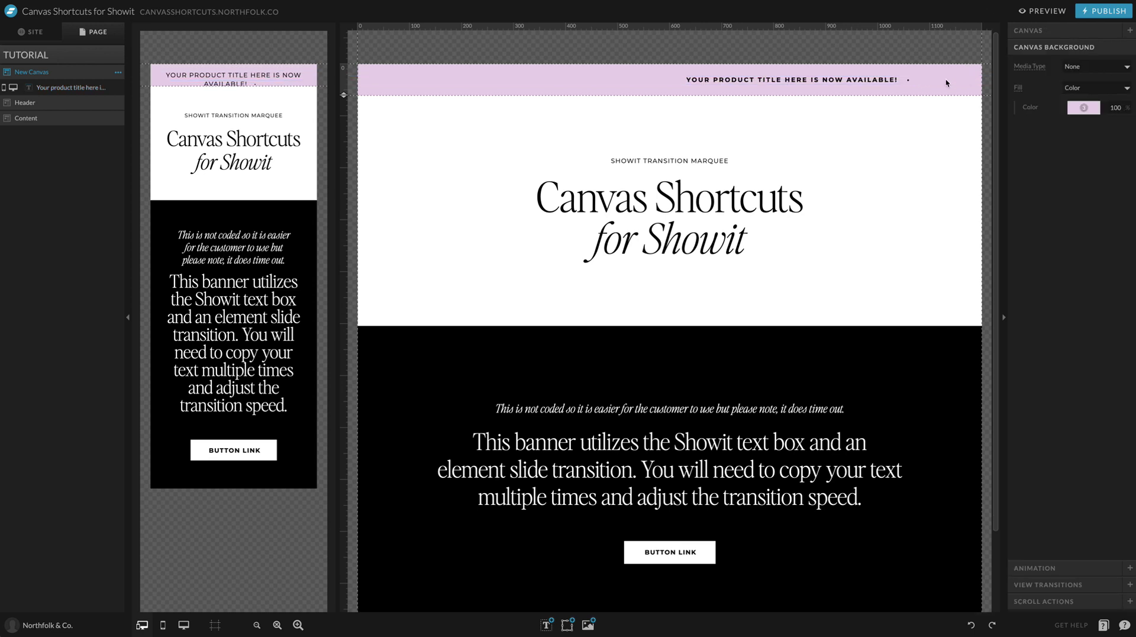
- Copy the whole announcement phrase with its separator and paste repeats of it at the end of the desktop banner text
double_click(775, 78)
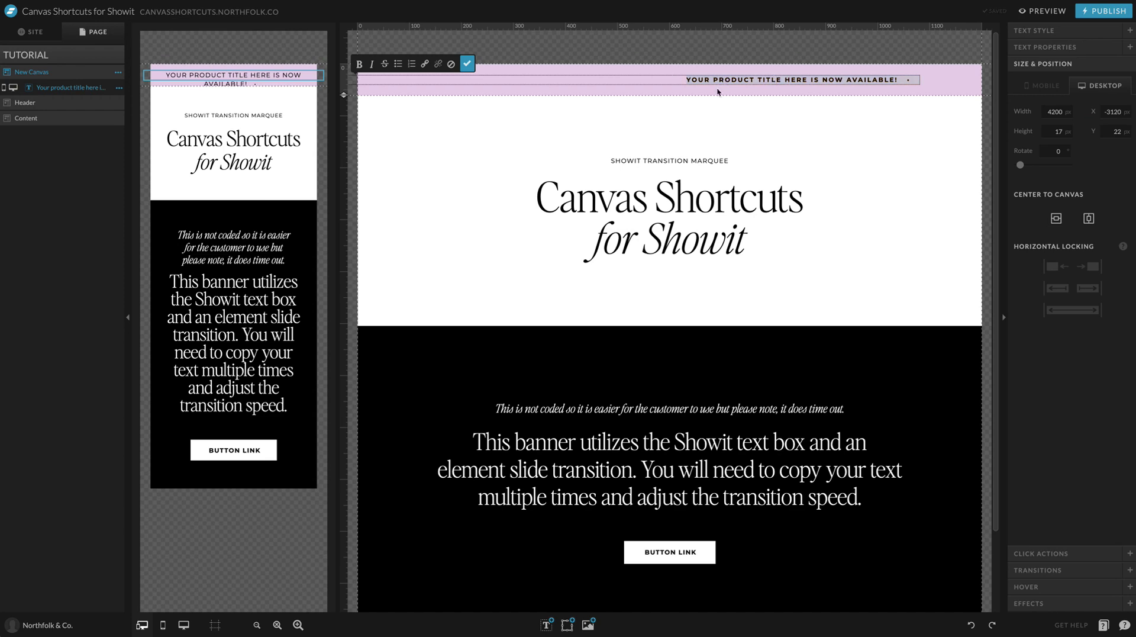
key("Escape")
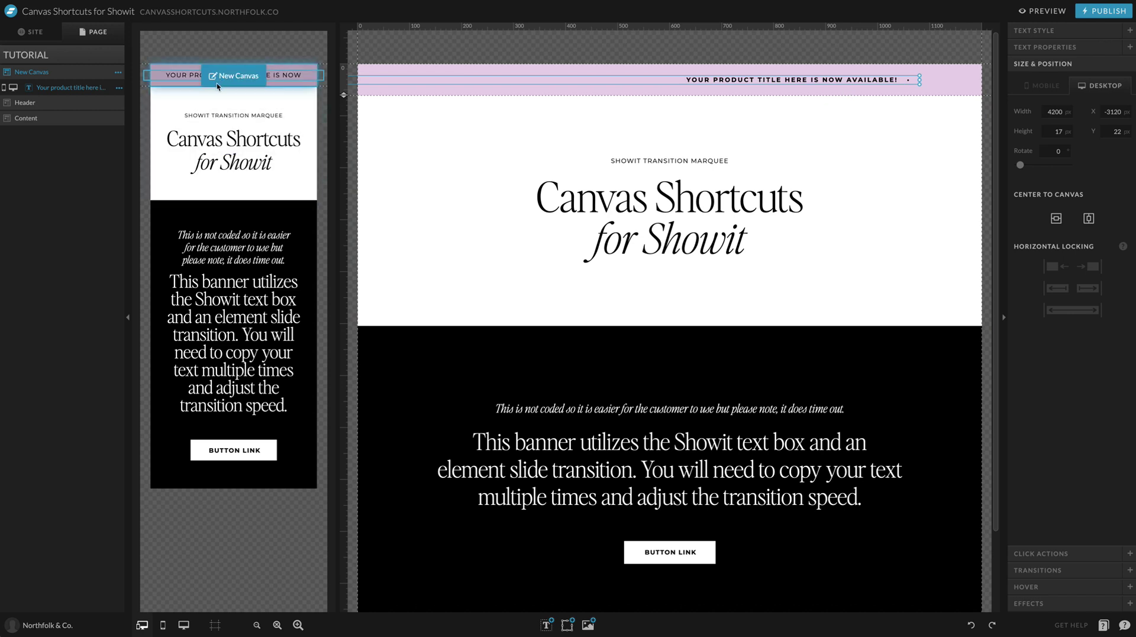
double_click(692, 83)
key("ctrl+c")
key("Right")
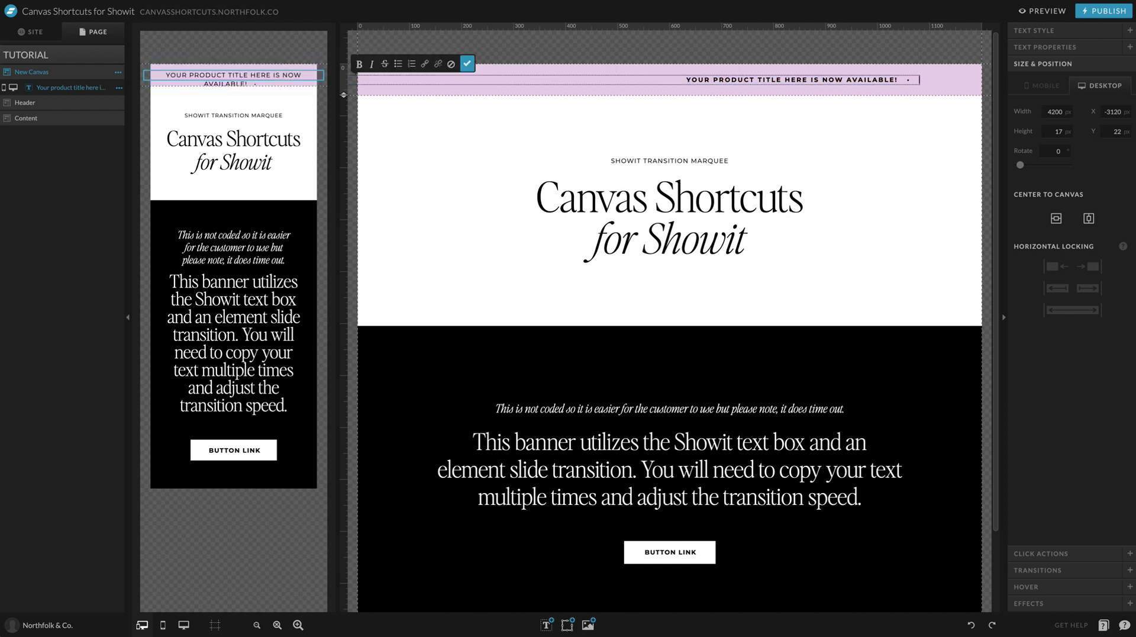
key("ctrl+v")
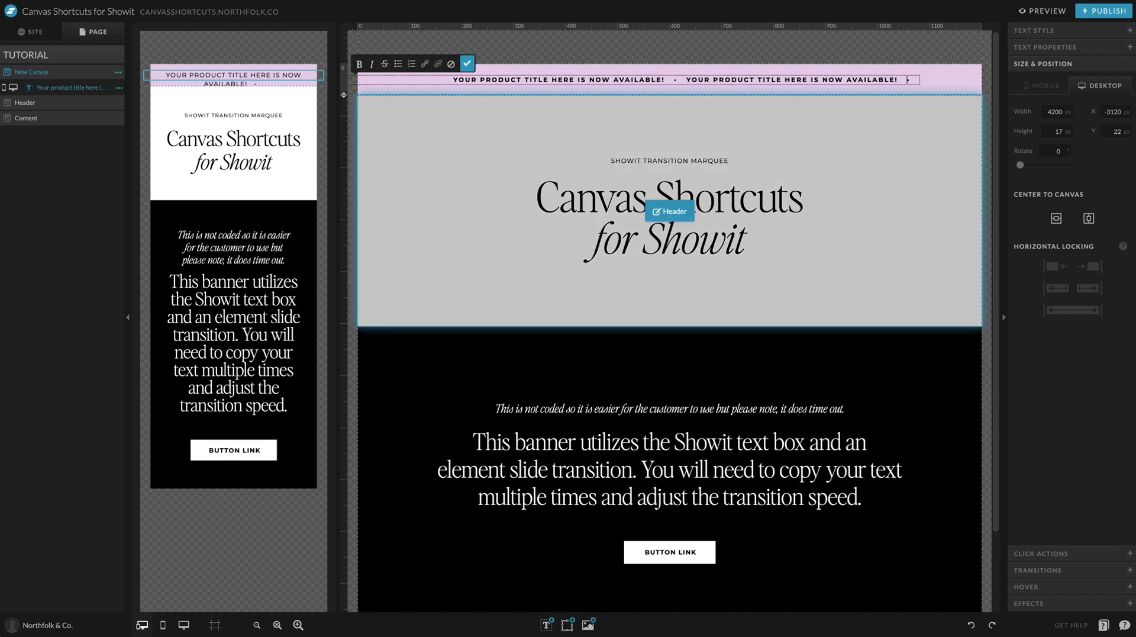
key("ctrl+v")
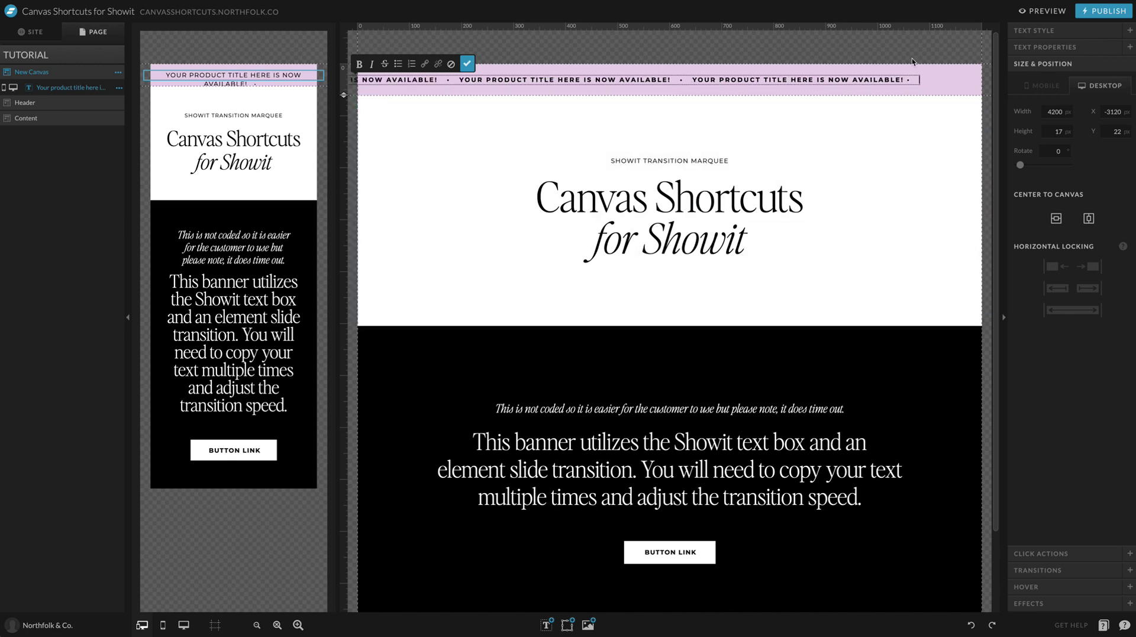
- Even out the spacing around the last separator and repeat "Your product title here is now available!" until the phrases fill the text box
type("•")
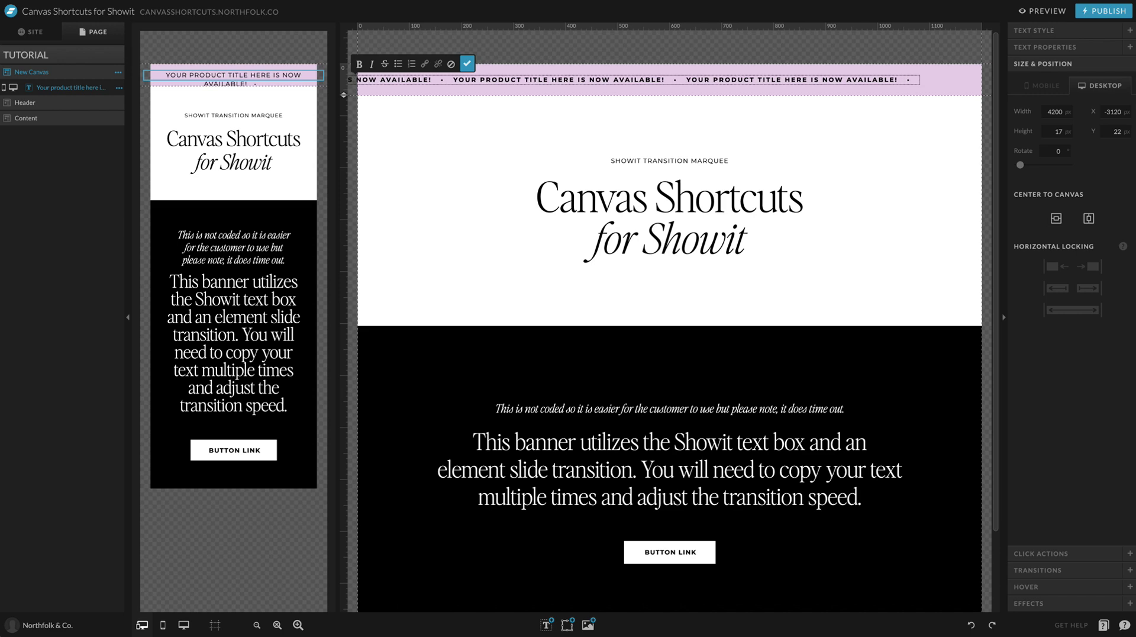
key("BackSpace")
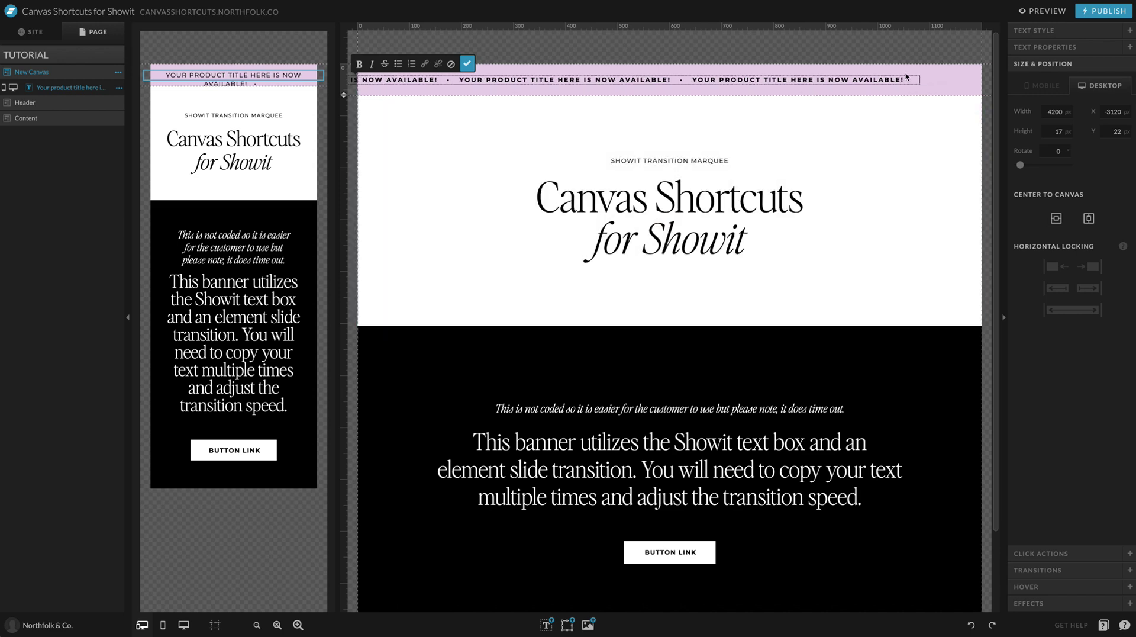
type("•")
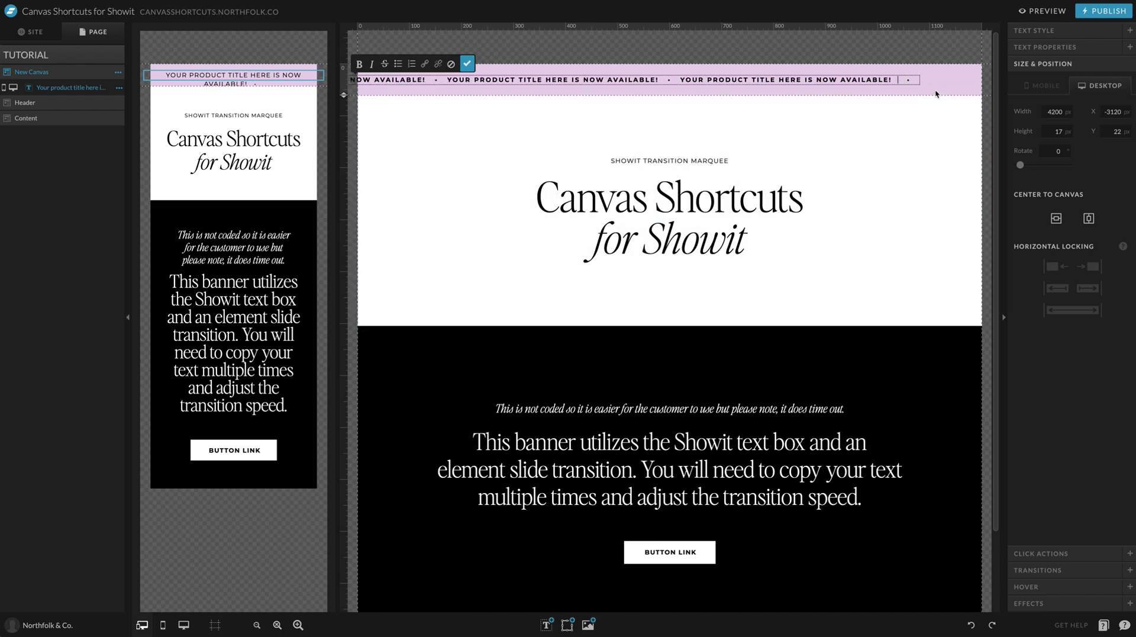
key("BackSpace")
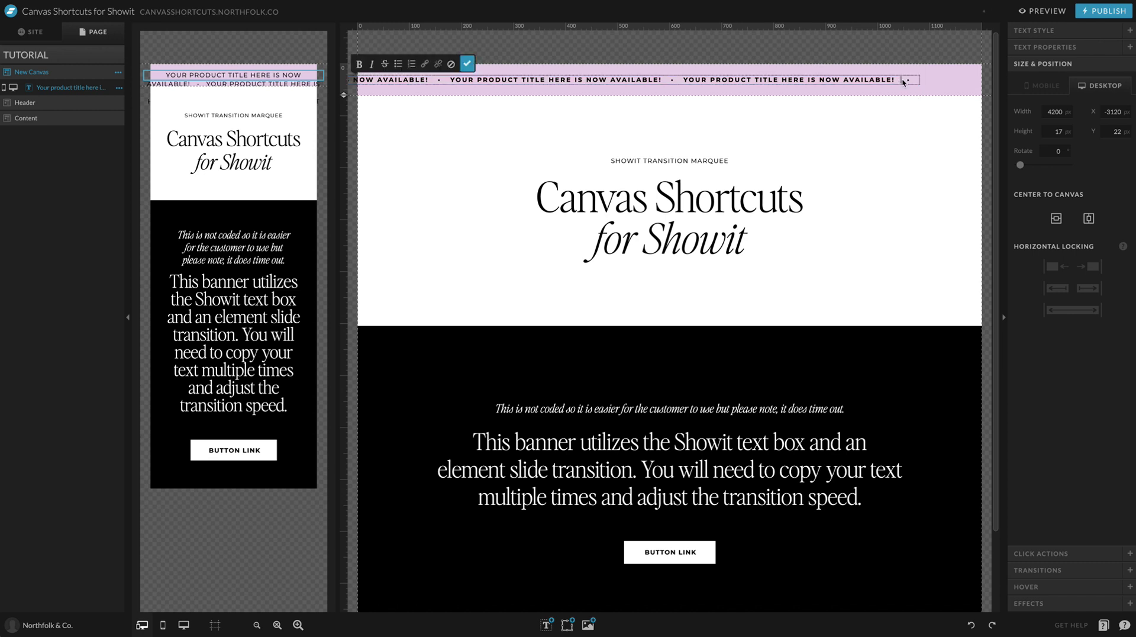
key("BackSpace")
key("BackSpace")
key("BackSpace")
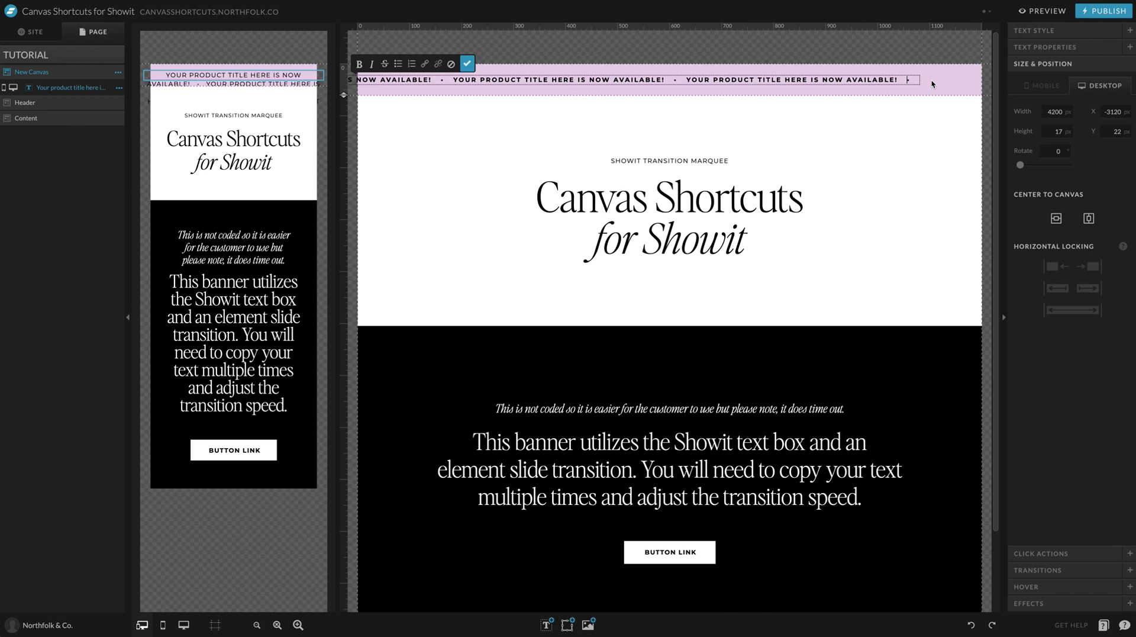
key("BackSpace")
key("BackSpace")
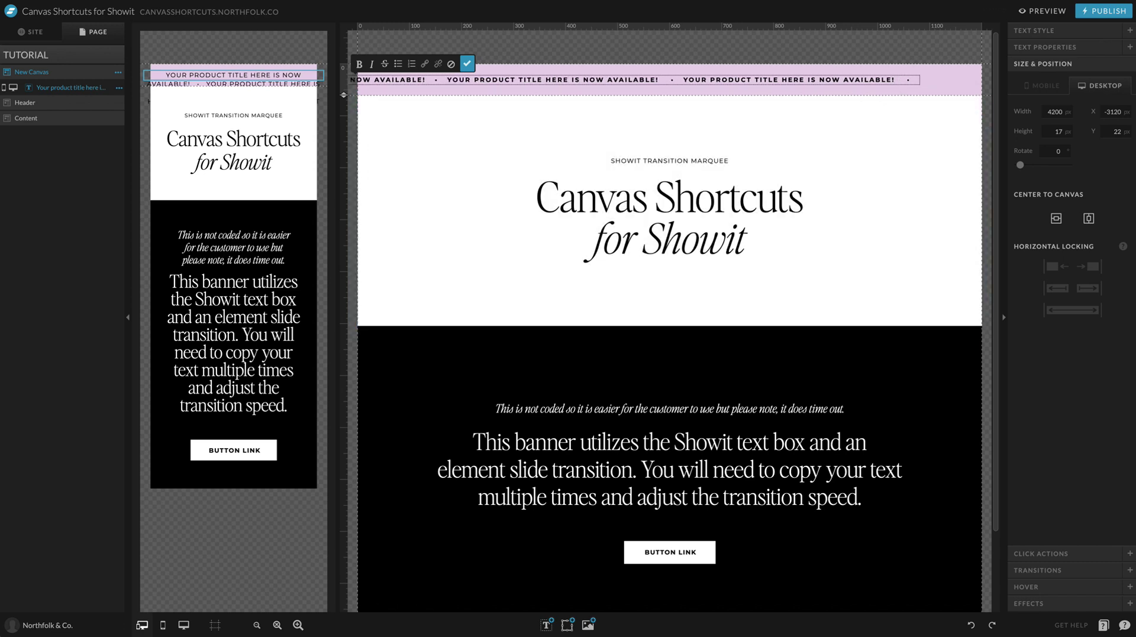
key("BackSpace")
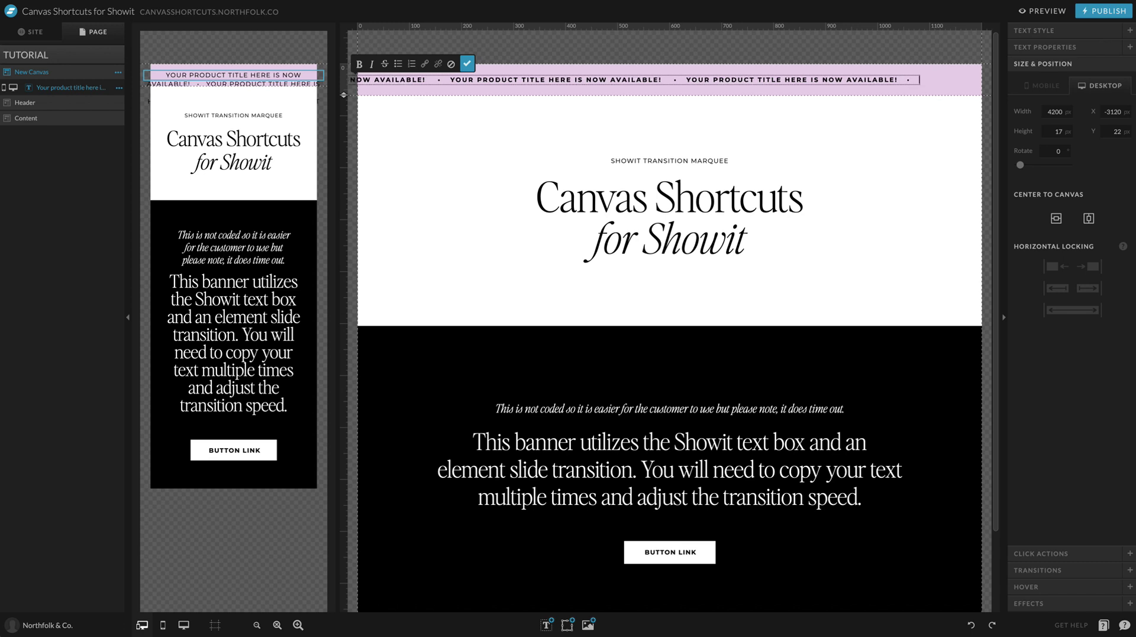
key("BackSpace")
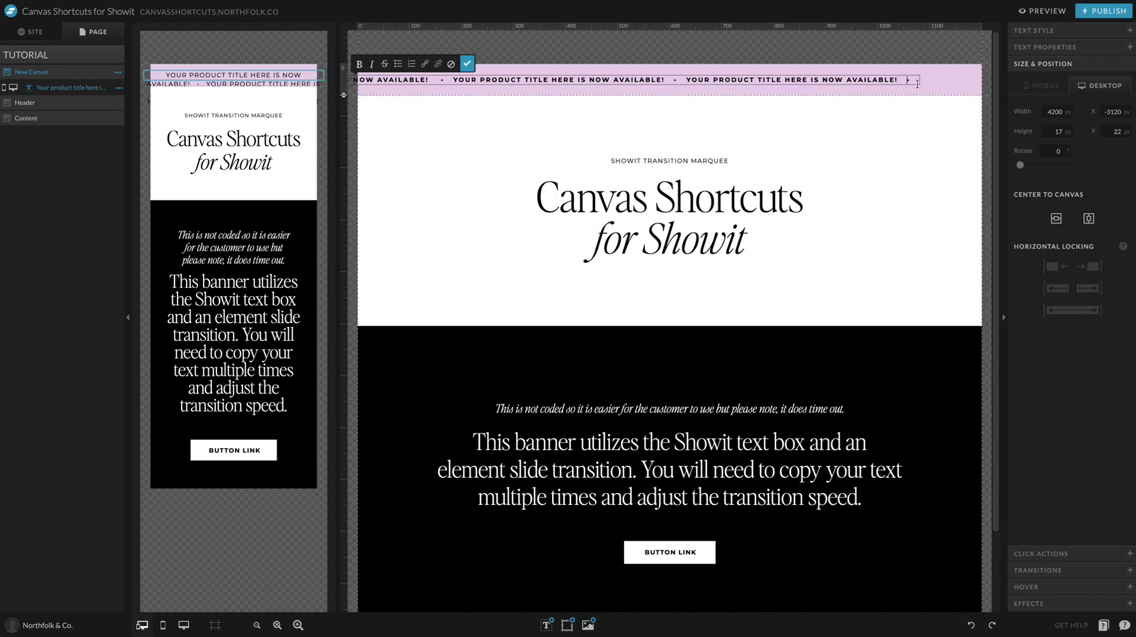
type("YOUR PRODUCT TITLE HERE IS NOW AVAILABLE!")
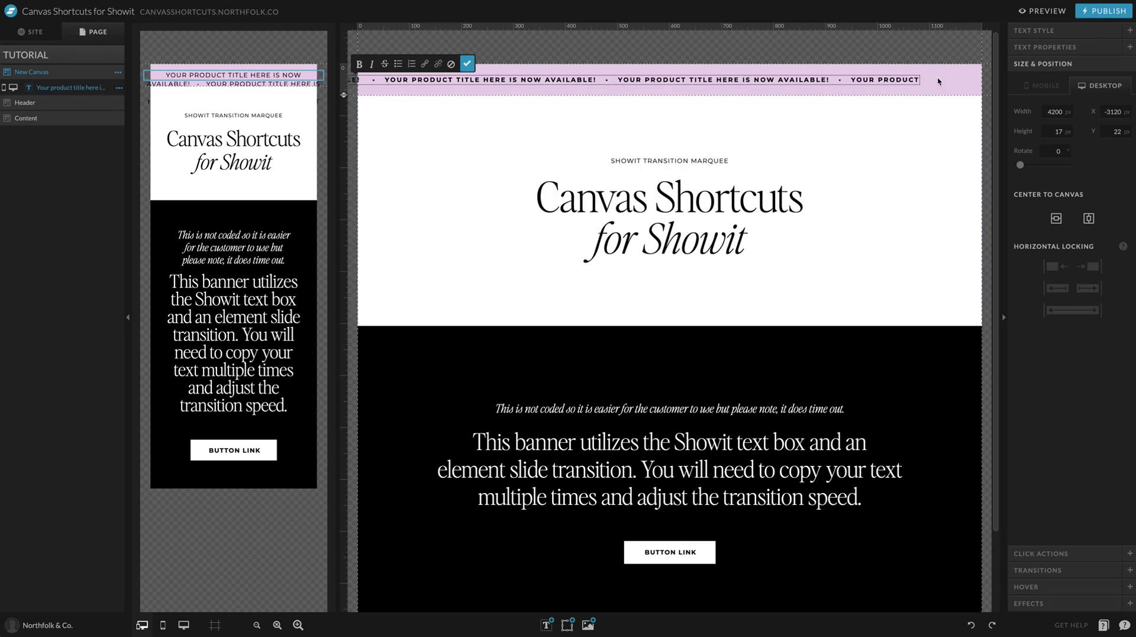
key("Escape")
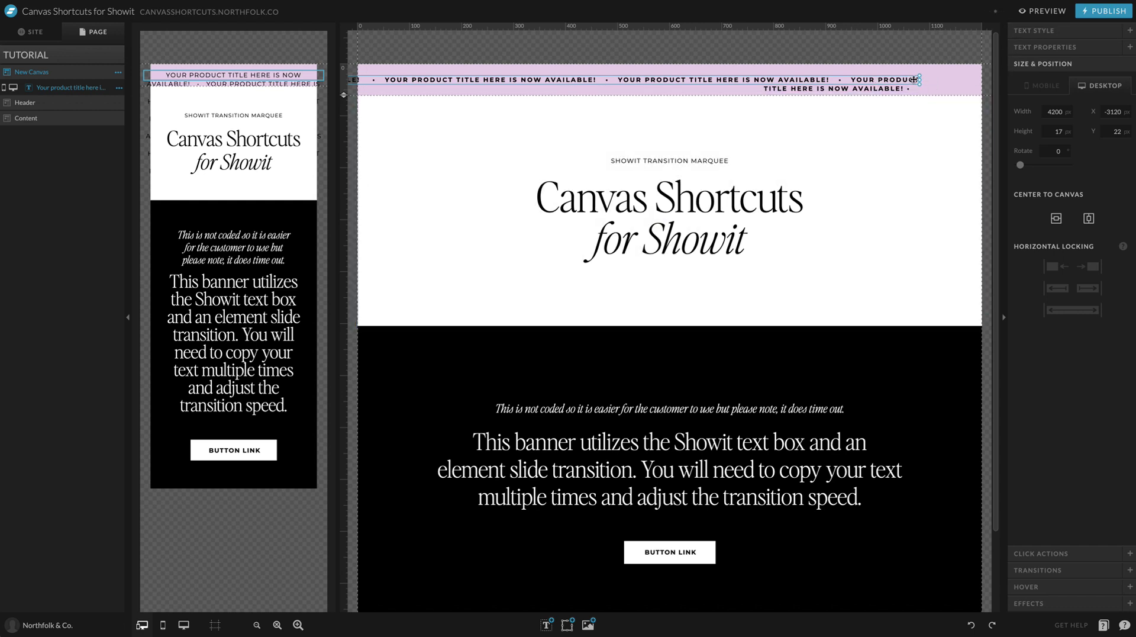
- Resize the banner text box to about 4490 px wide at X about -3532 px and add space before the final separator
left_click_drag(919, 79, 855, 76)
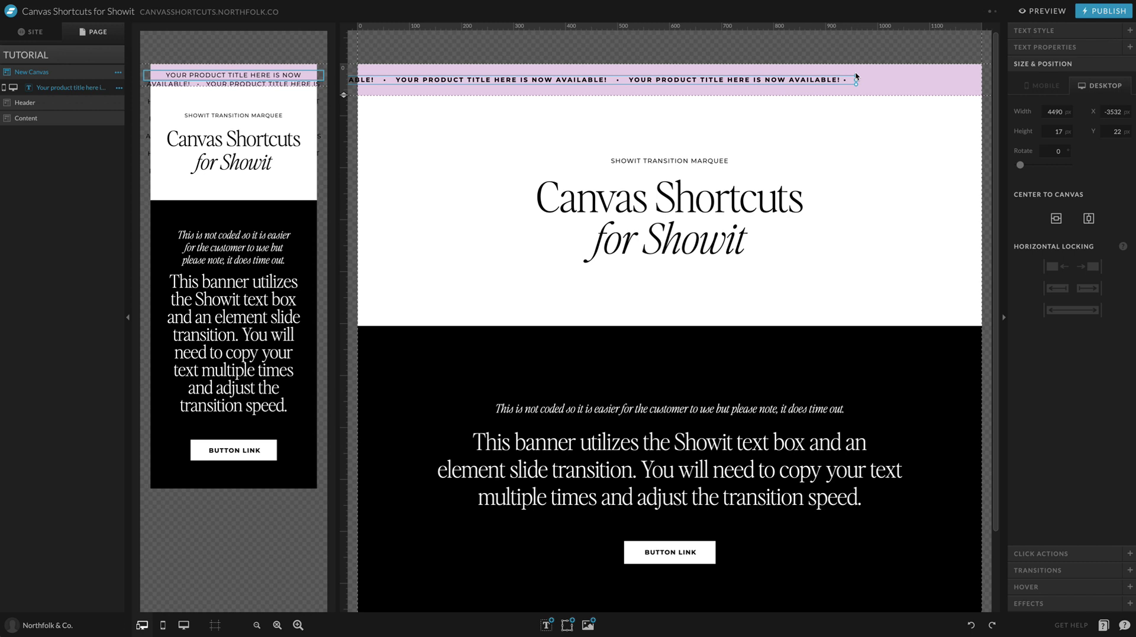
double_click(852, 79)
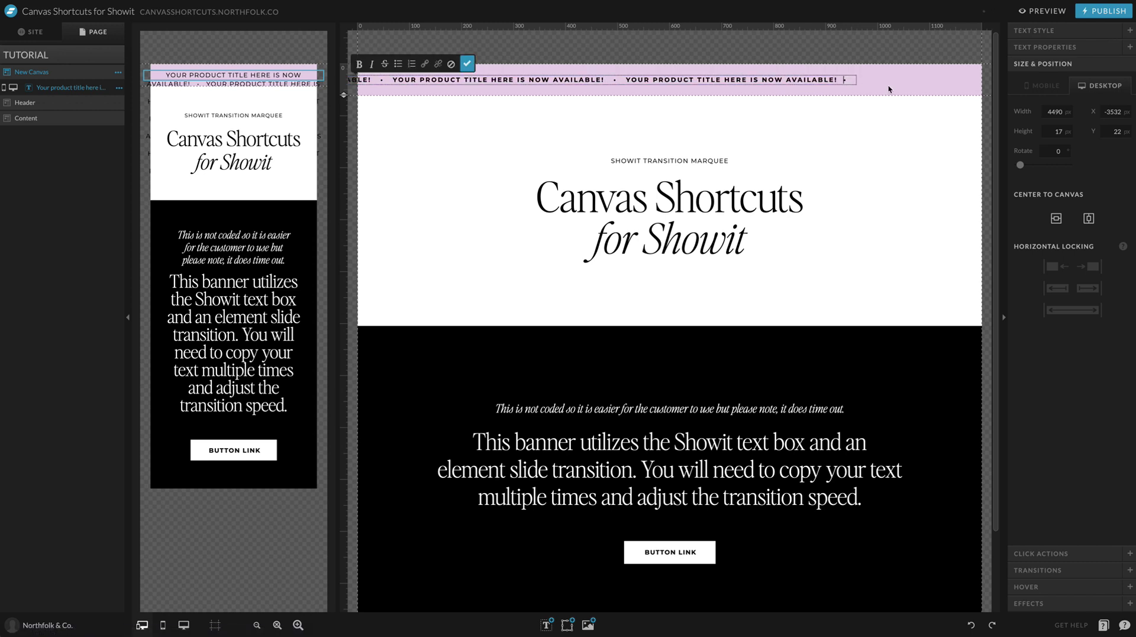
key("Escape")
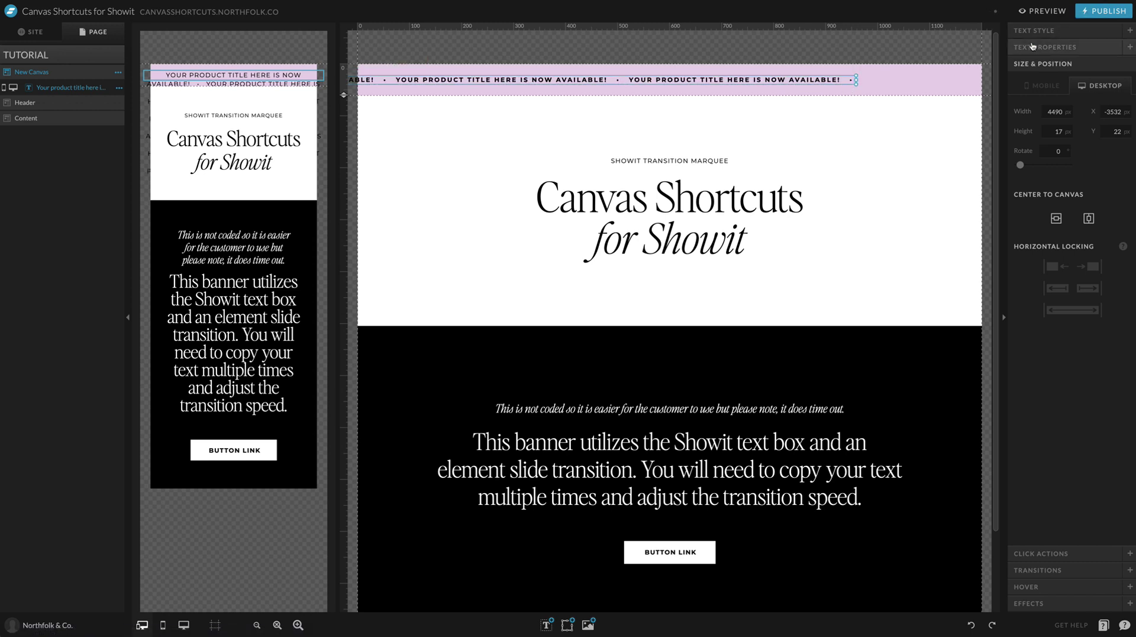
- Set the banner text's overflow to Crop and narrow its box to about 4442 px, cutting off the last phrase after "is now"
left_click(1062, 31)
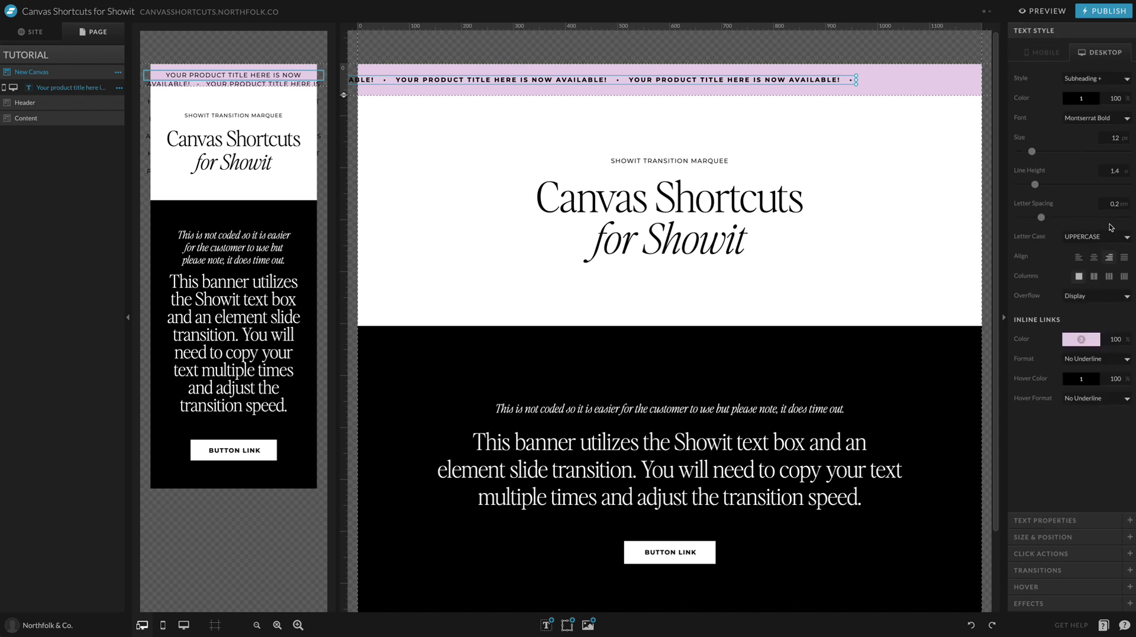
left_click(1072, 296)
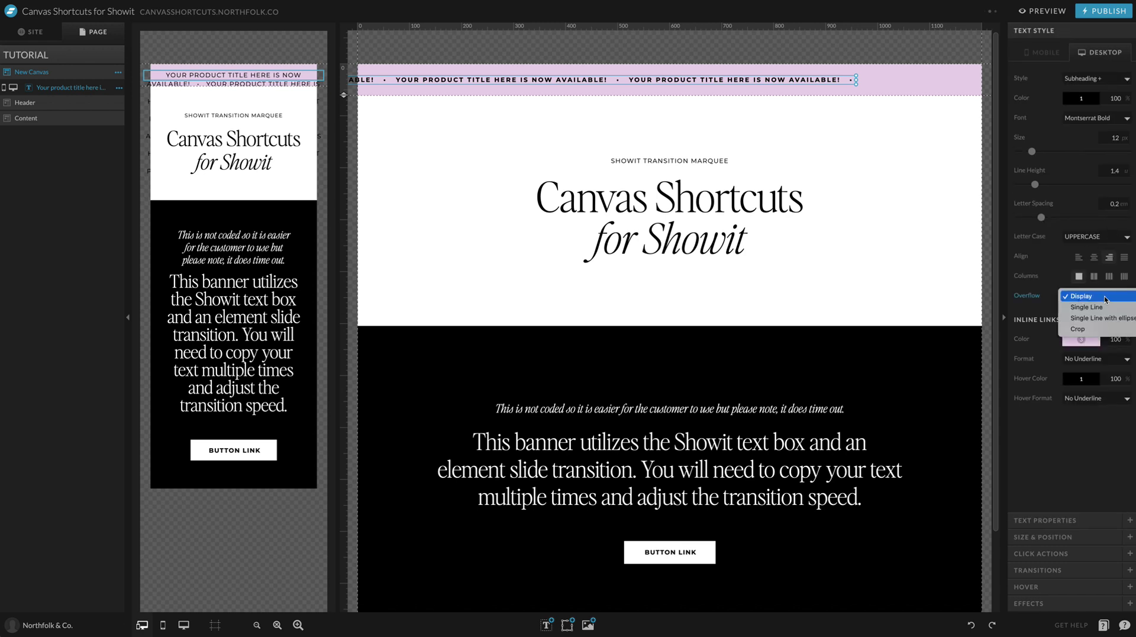
left_click(1073, 329)
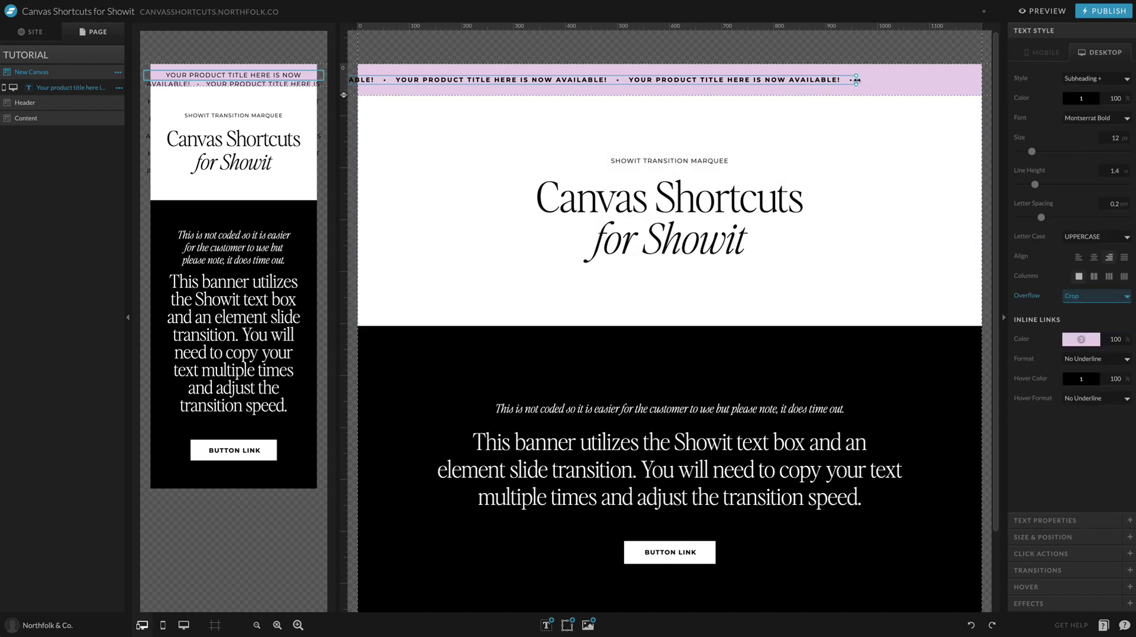
mouse_move(850, 78)
left_mouse_down()
mouse_move(698, 81)
mouse_move(831, 80)
left_mouse_up()
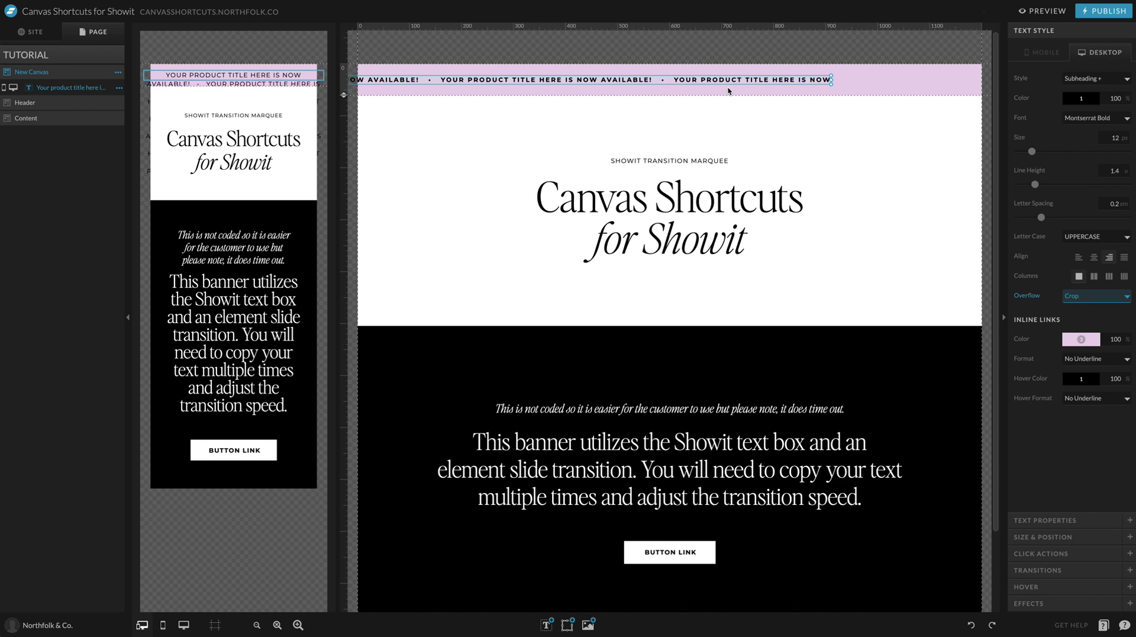
left_click(638, 92)
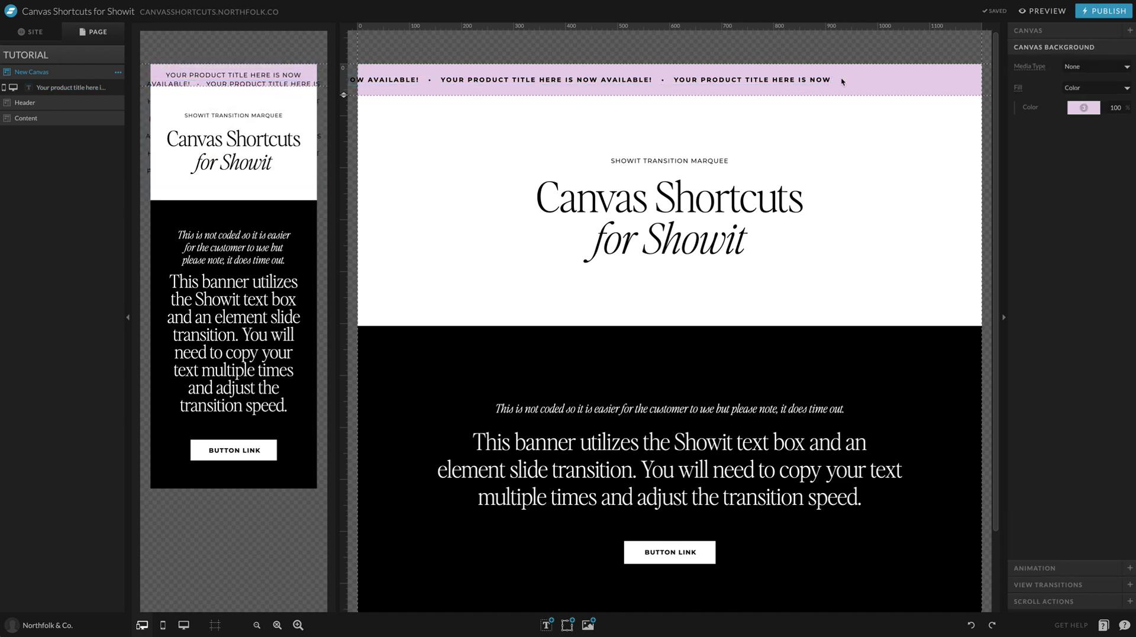
left_click(661, 87)
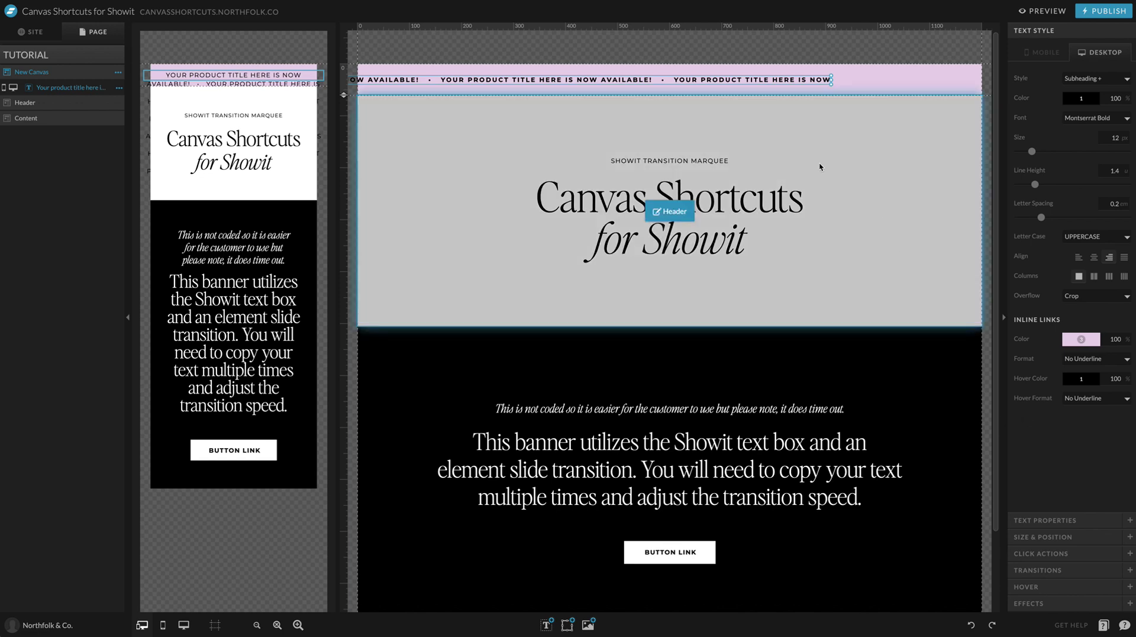
- Move the banner text to X about -3221 px so it extends past the canvas's right edge, and lock it to the right side
left_click(1041, 537)
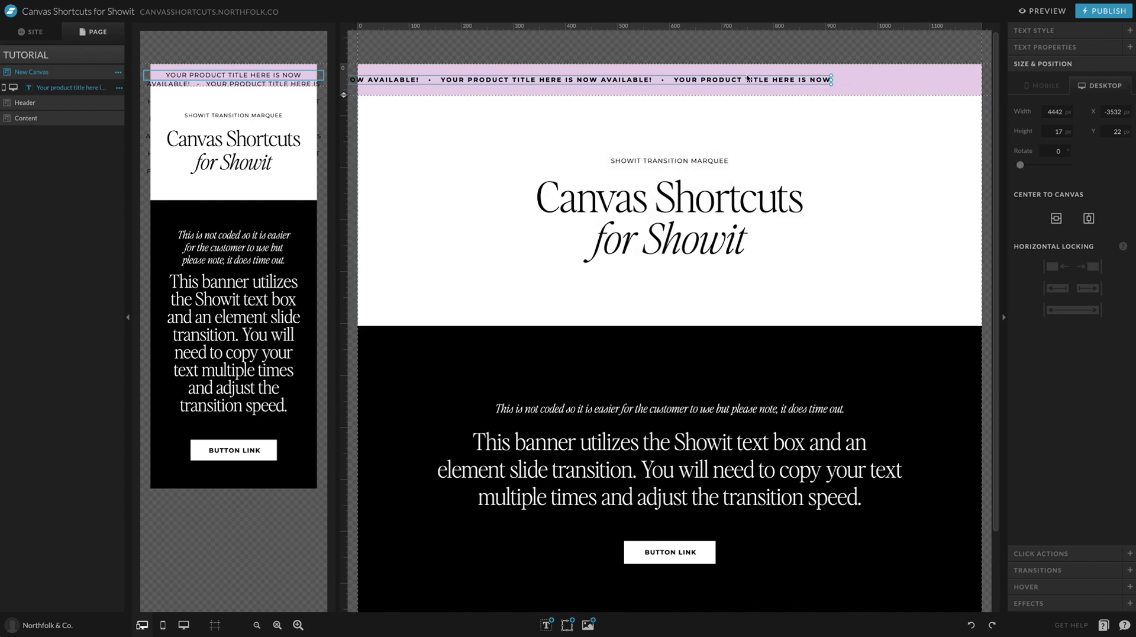
left_click_drag(747, 78, 910, 80)
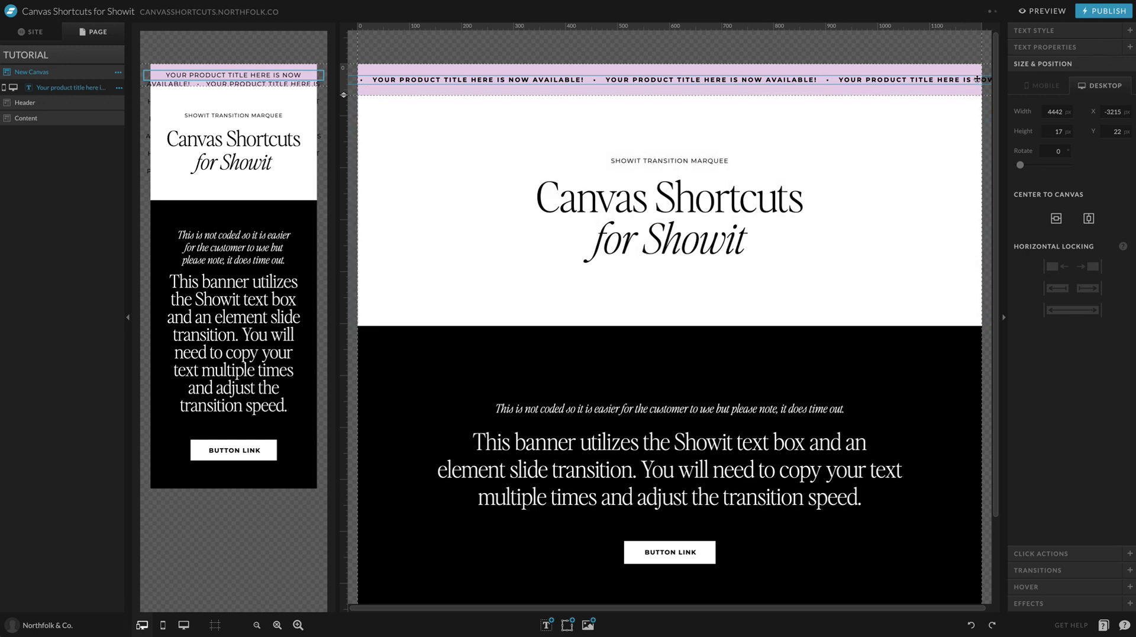
left_click_drag(856, 83, 790, 82)
left_click_drag(932, 77, 974, 77)
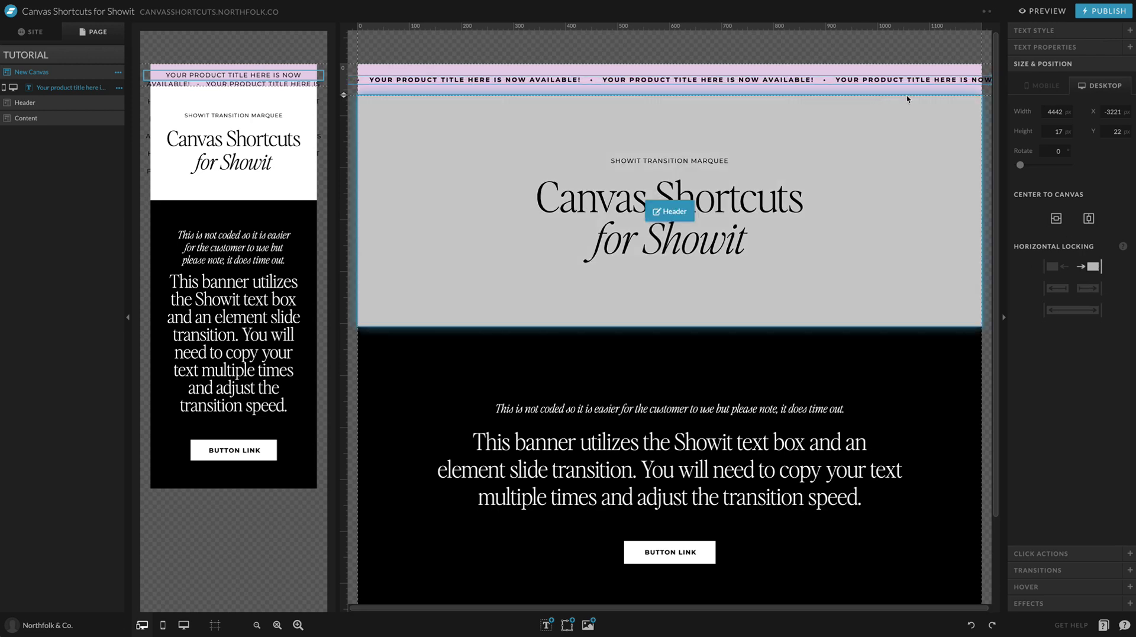
- Preview the desktop page to check how the cropped banner text fills the canvas, and close the preview
left_click(909, 95)
left_click(1044, 10)
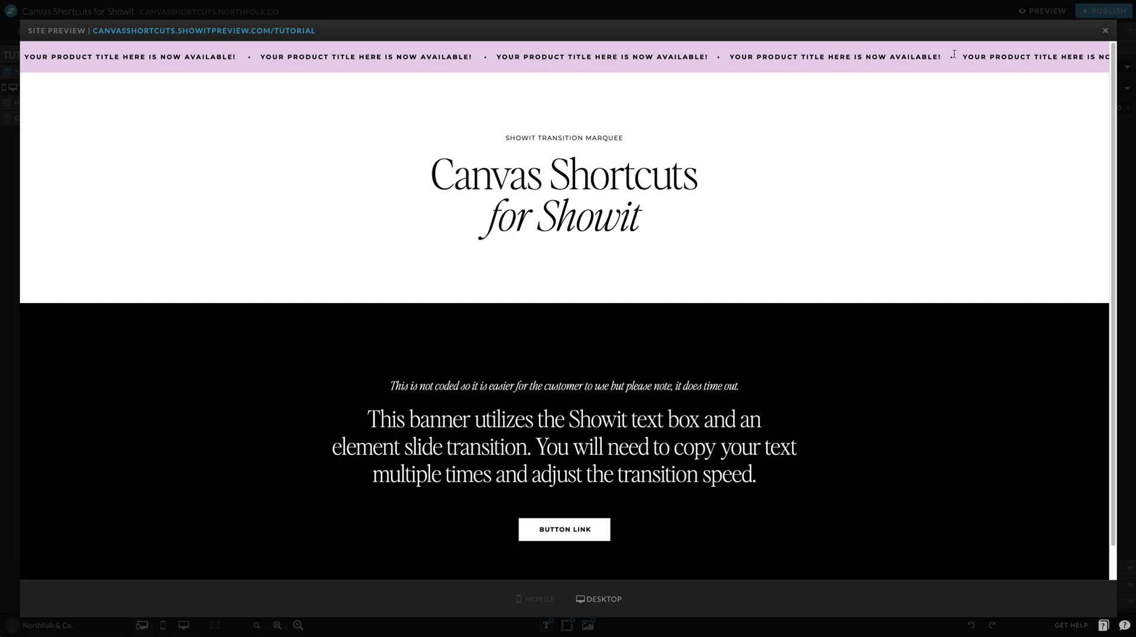
left_click(535, 16)
left_click(518, 82)
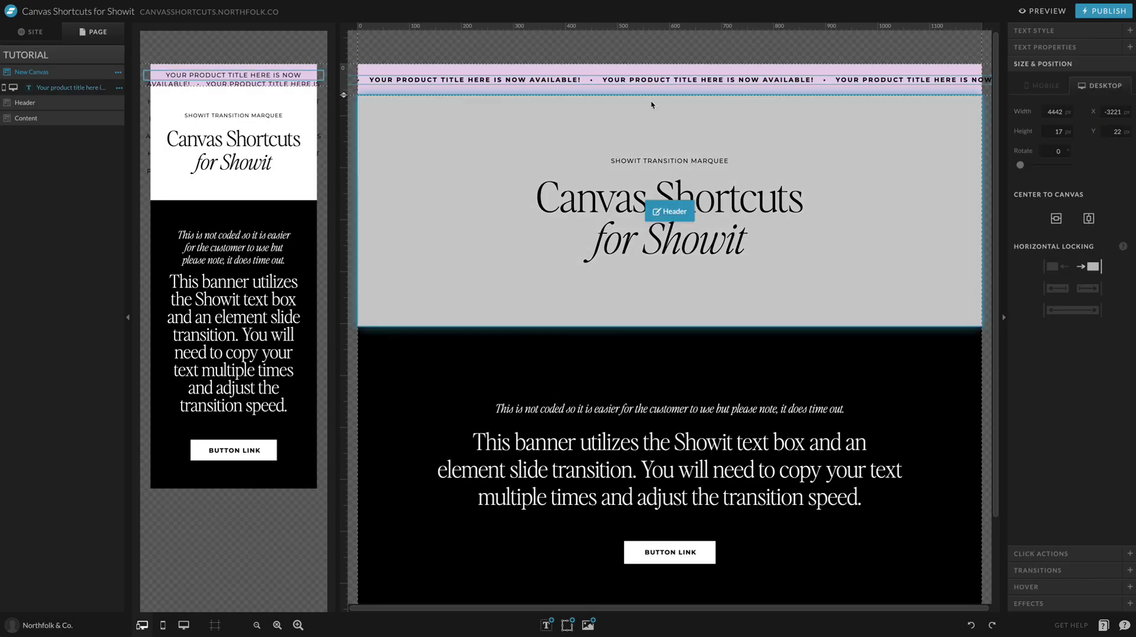
- Widen the mobile banner text box to about 518 px and move it to X about -40 px
left_click(267, 75)
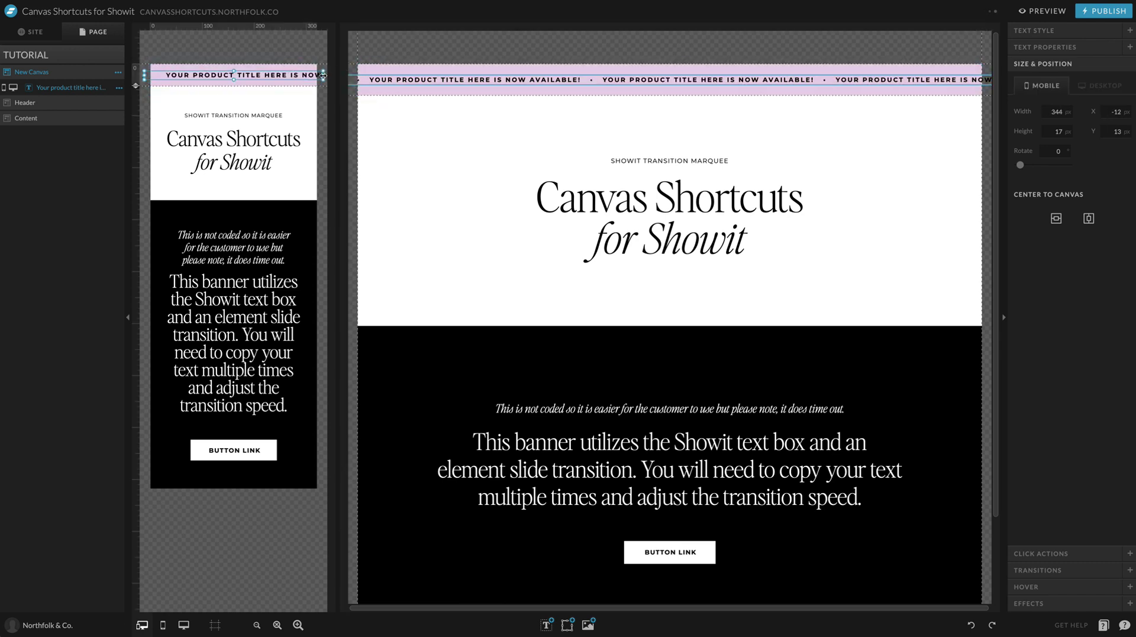
mouse_move(322, 75)
left_mouse_down()
mouse_move(308, 77)
mouse_move(344, 82)
left_mouse_up()
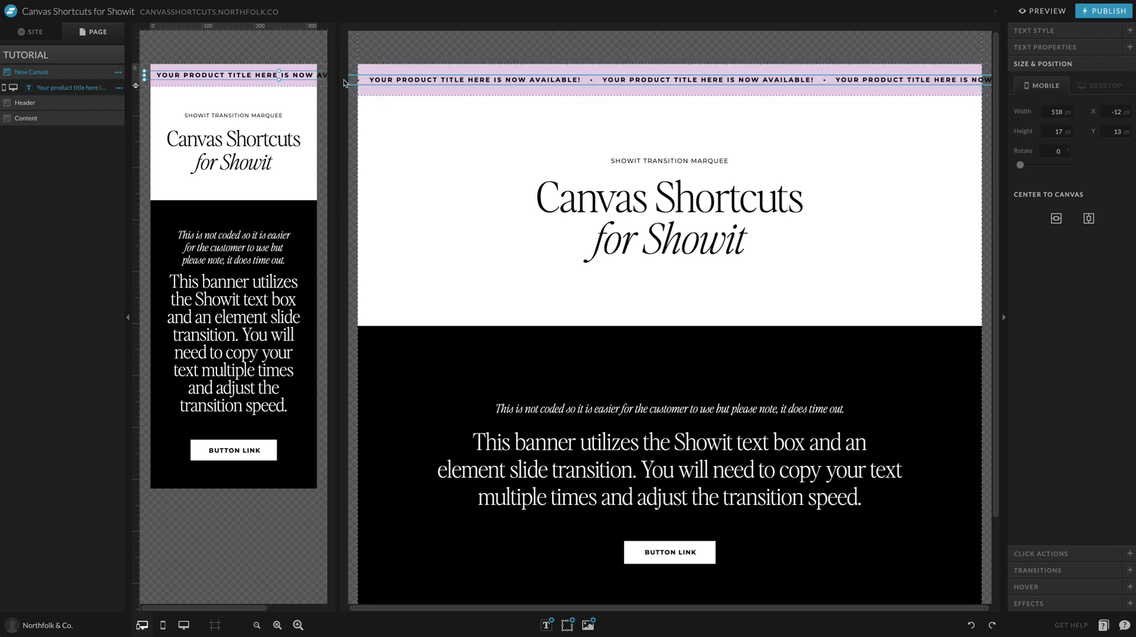
left_click_drag(255, 75, 239, 75)
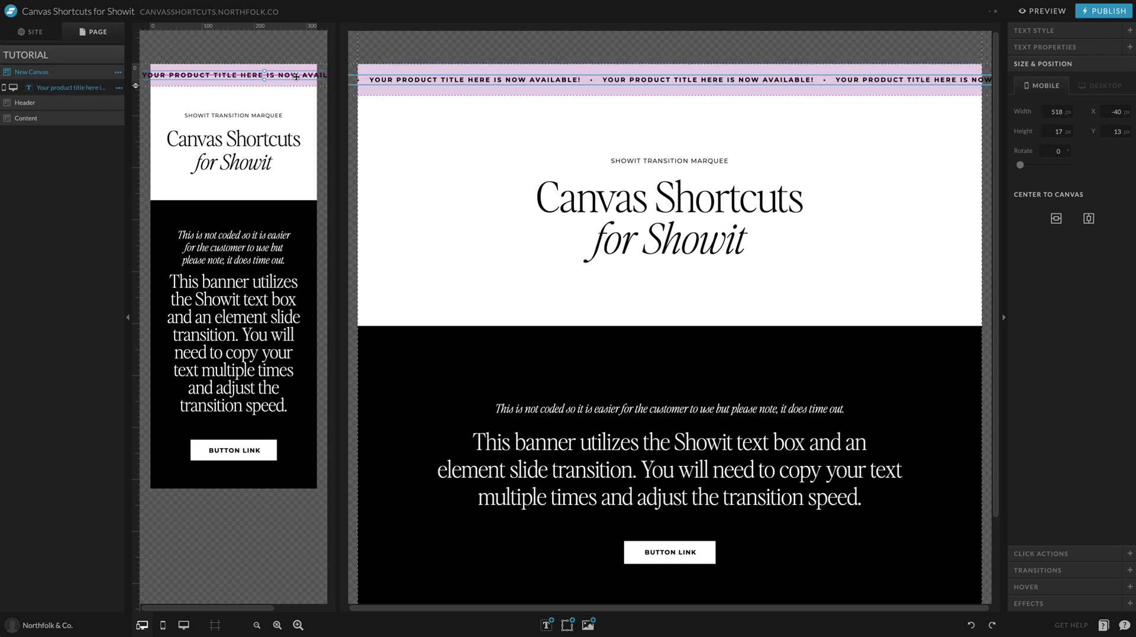
- Set the mobile banner text's size to 9 px and its line height to 1.9
left_click(1060, 30)
left_click(1123, 138)
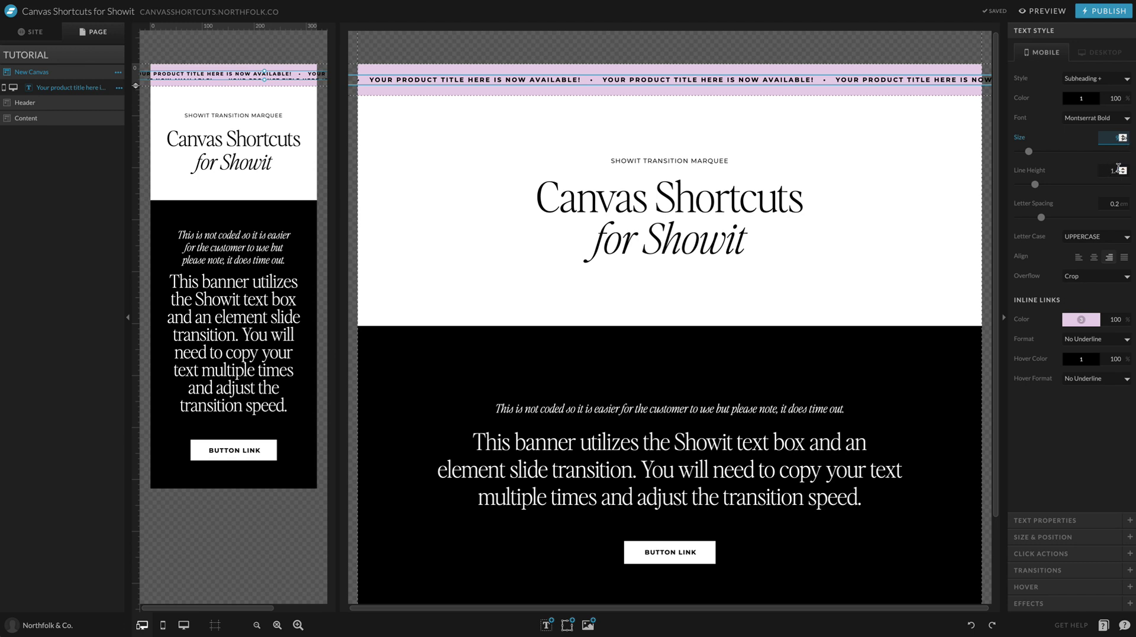
left_click(1123, 169)
left_click(1122, 169)
left_click(1122, 168)
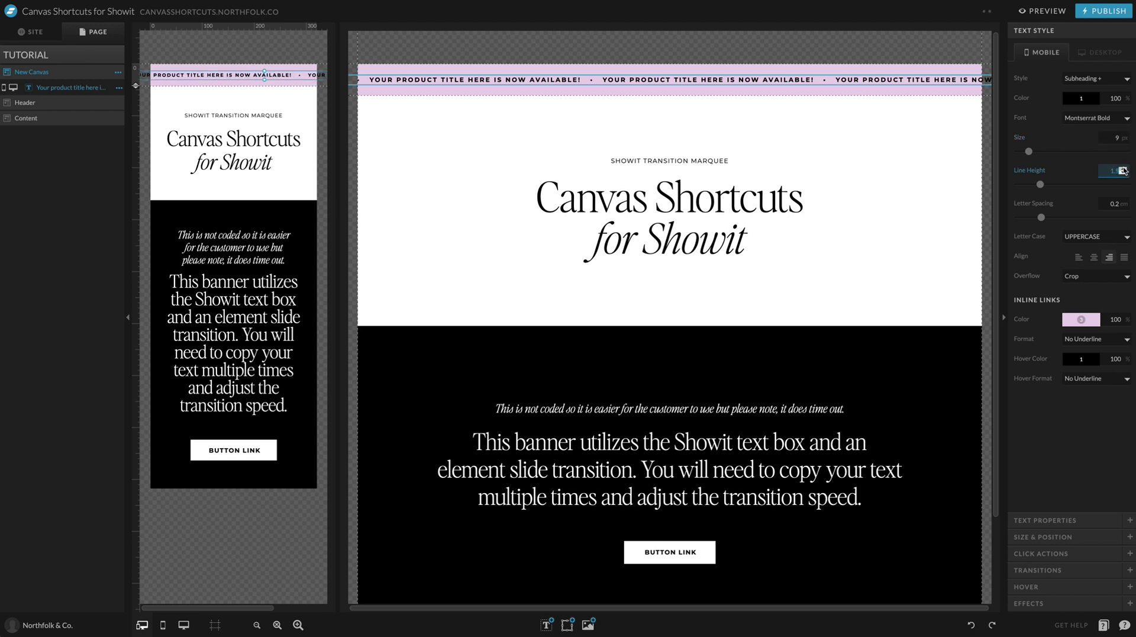
- Reposition the mobile banner text so it sits mid-height in the pink canvas and starts beyond its left edge
left_click(305, 85)
left_click(277, 79)
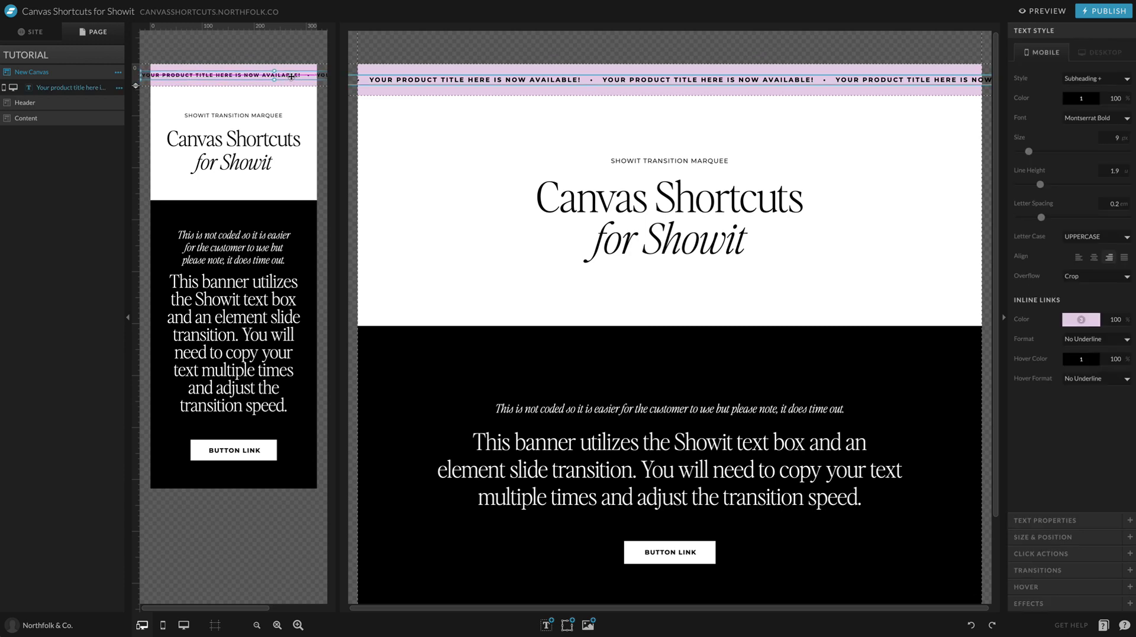
left_click_drag(276, 78, 271, 75)
left_click(529, 55)
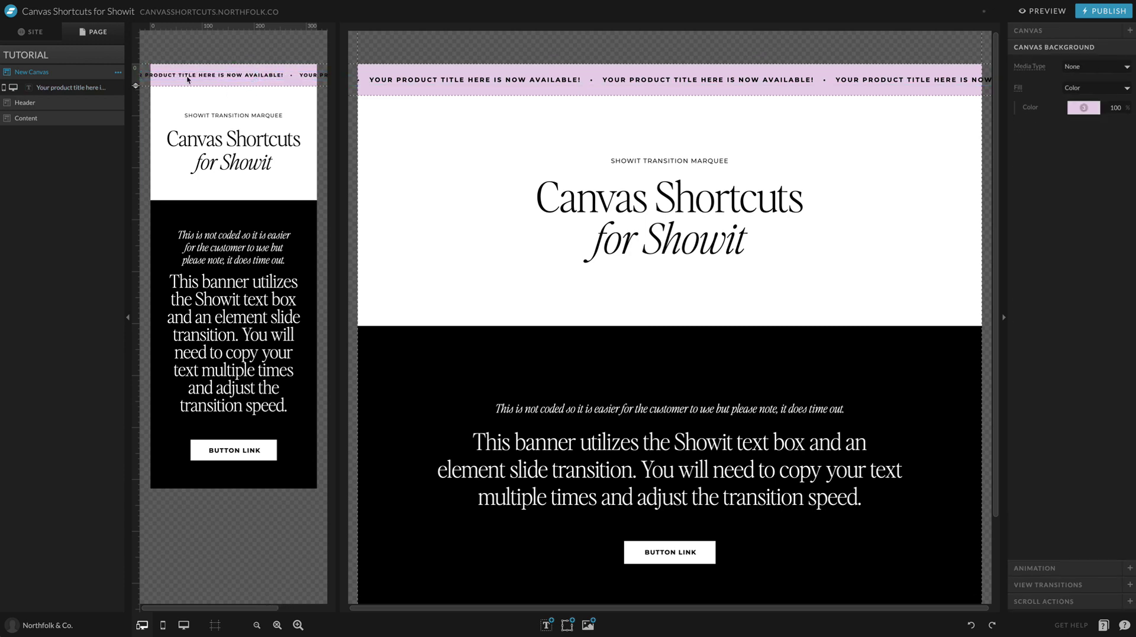
- Apply a Slide transition to the desktop banner text and preview the page
left_click(527, 80)
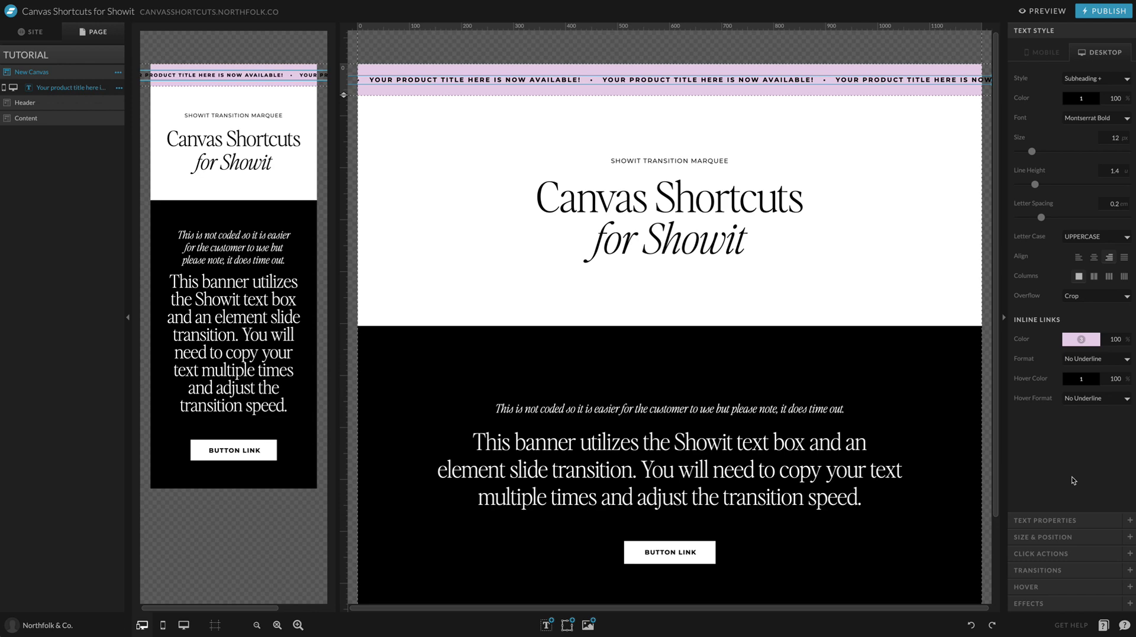
left_click(1041, 571)
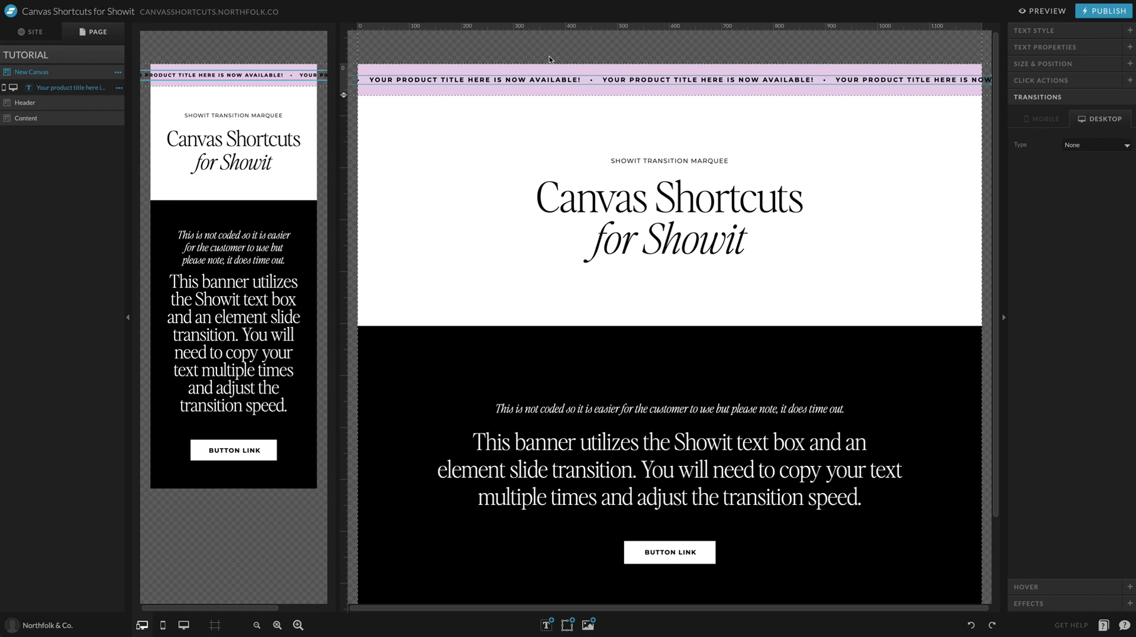
left_click(1102, 146)
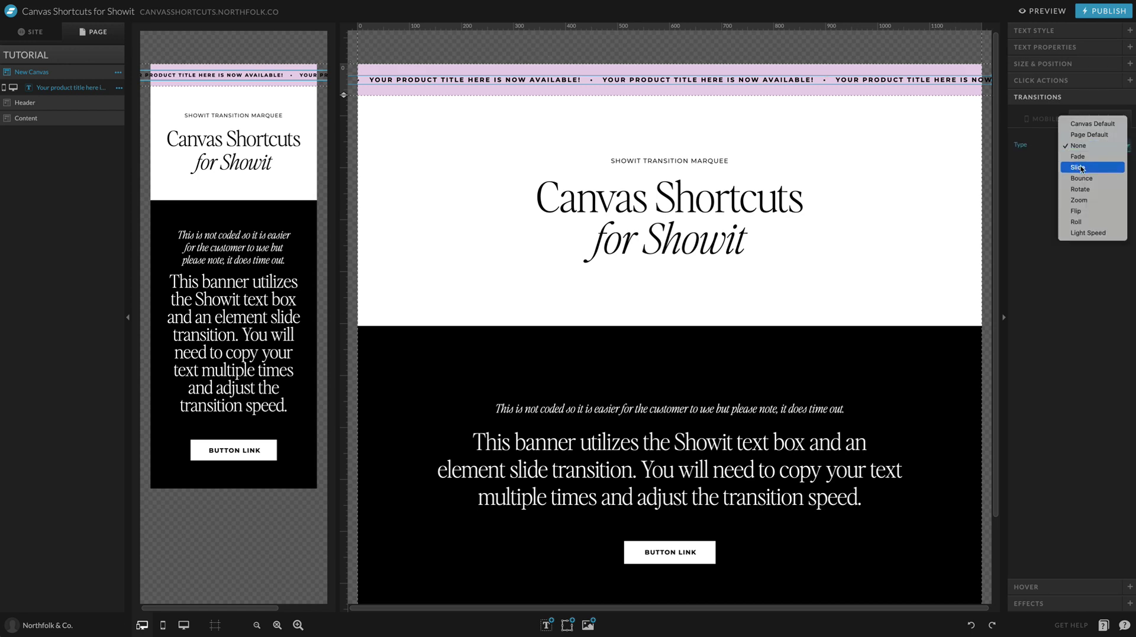
left_click(1081, 167)
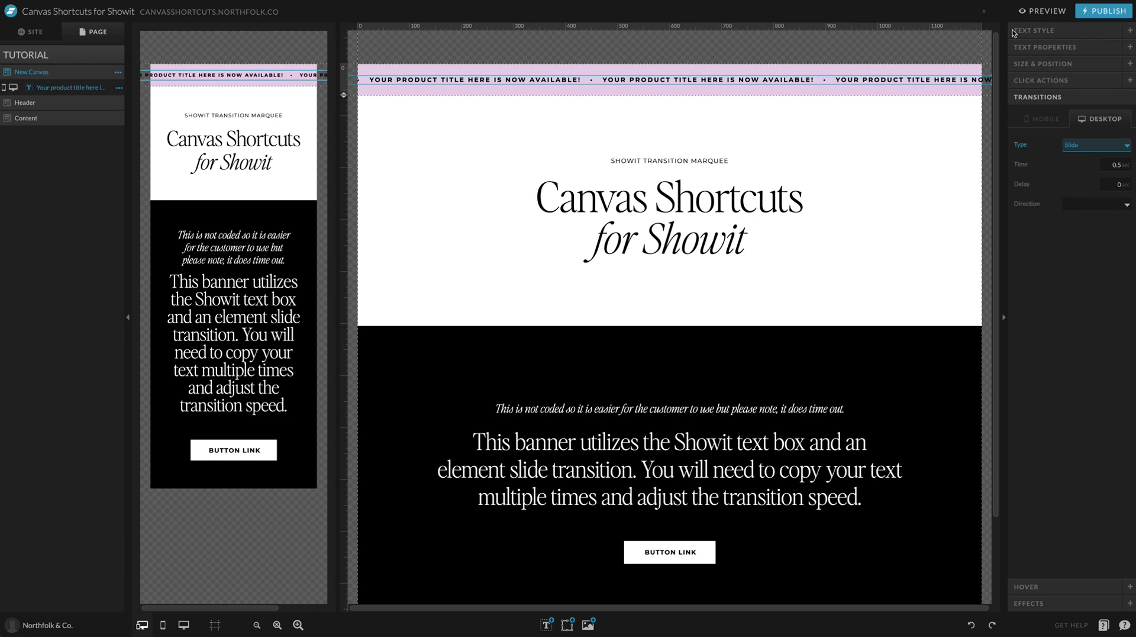
left_click(1041, 11)
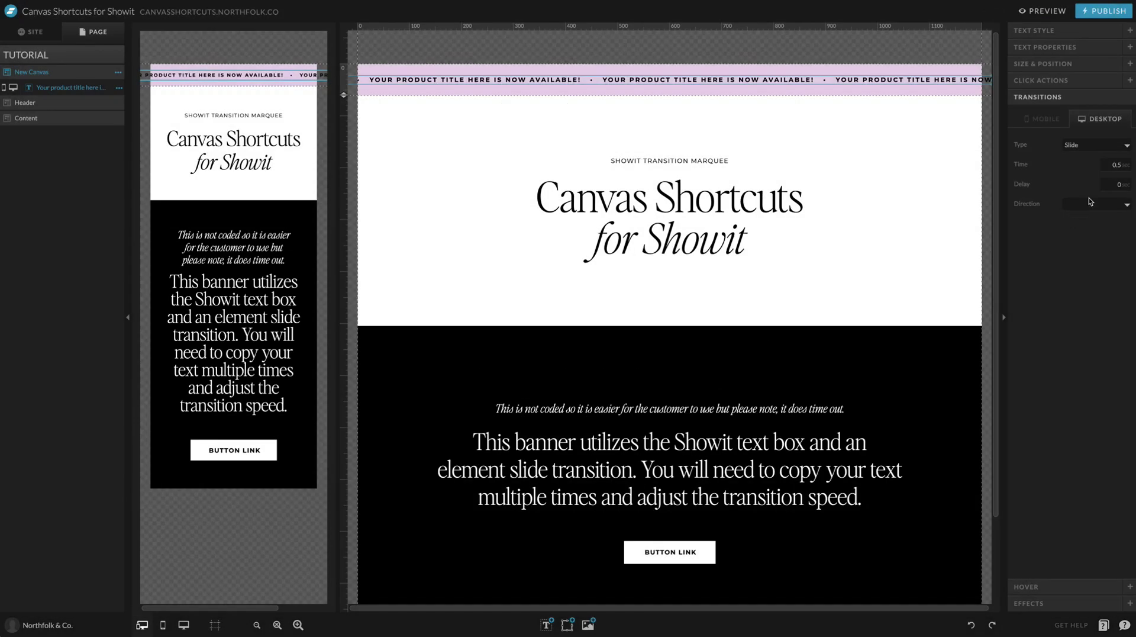
- Try the Left direction for the desktop banner text's slide transition and preview it
left_click(1088, 205)
left_click(1085, 239)
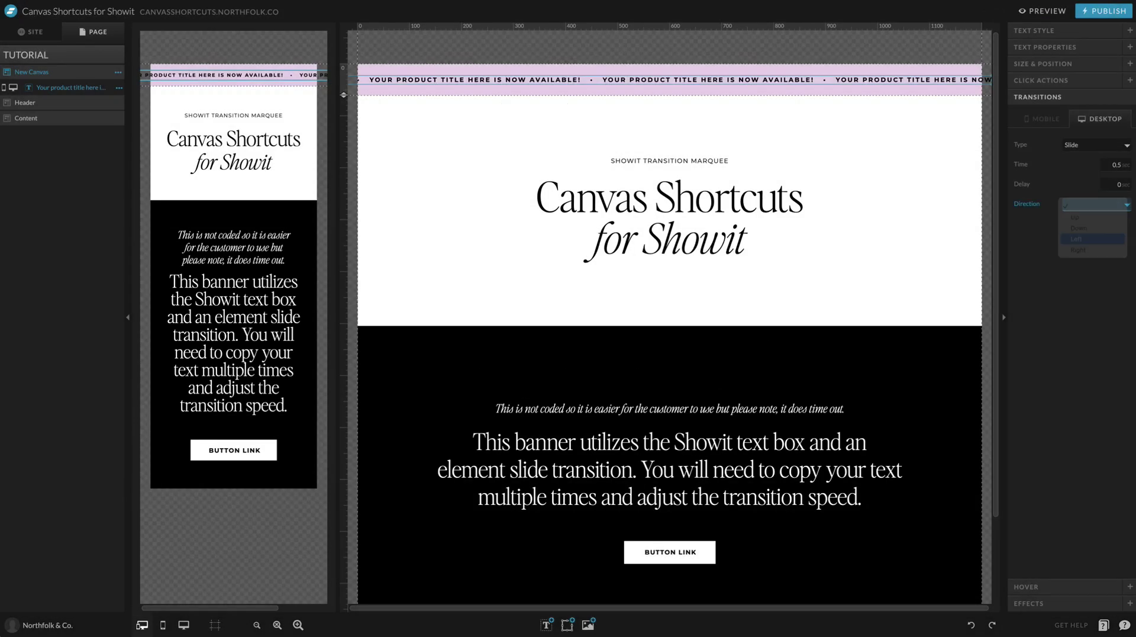
left_click(1042, 11)
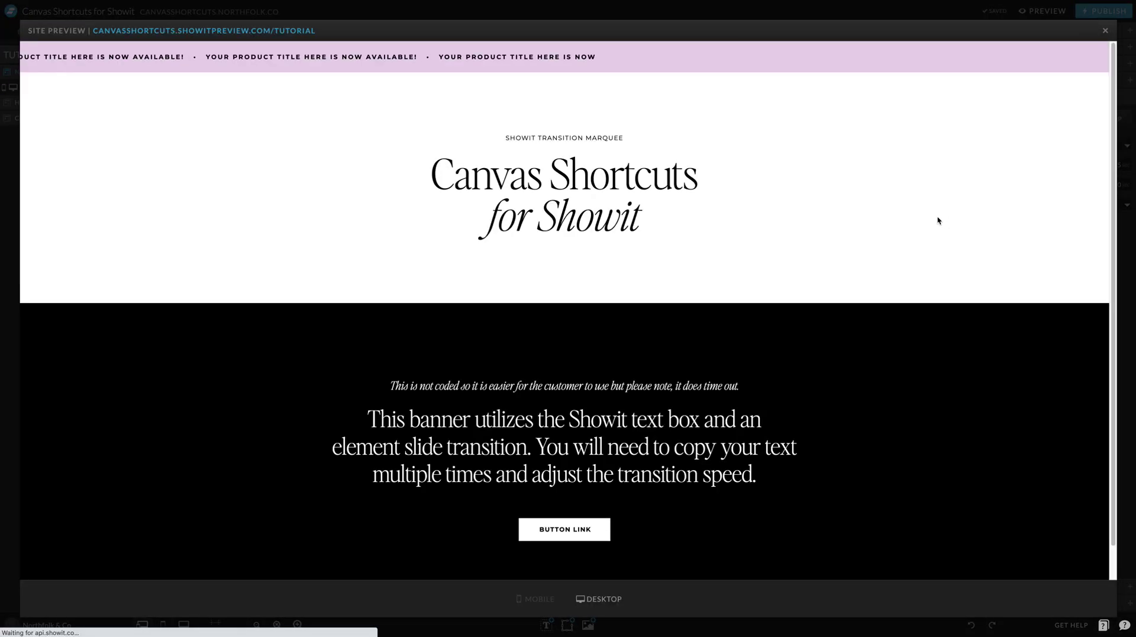
key("Escape")
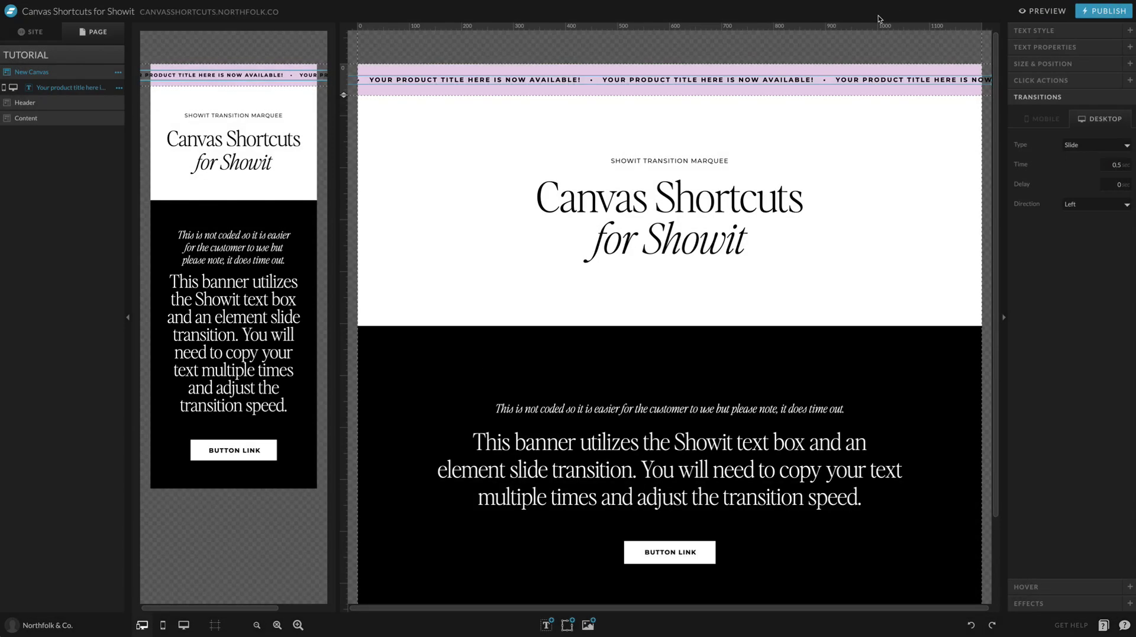
key("Escape")
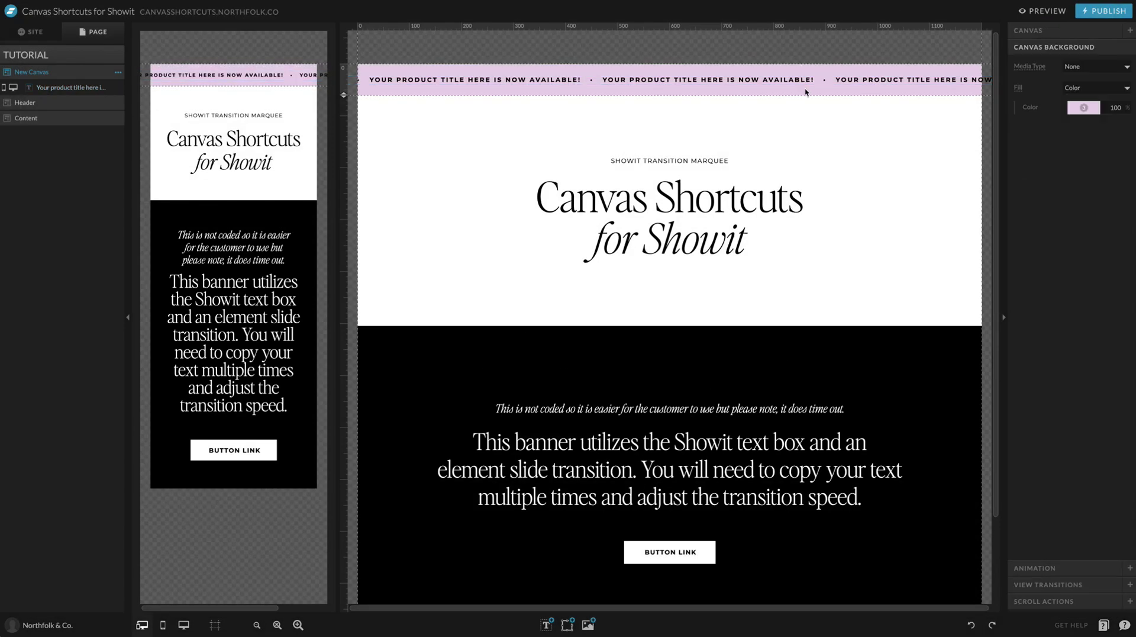
- Set the desktop banner text's slide direction to Right and check the motion in the preview
left_click(927, 82)
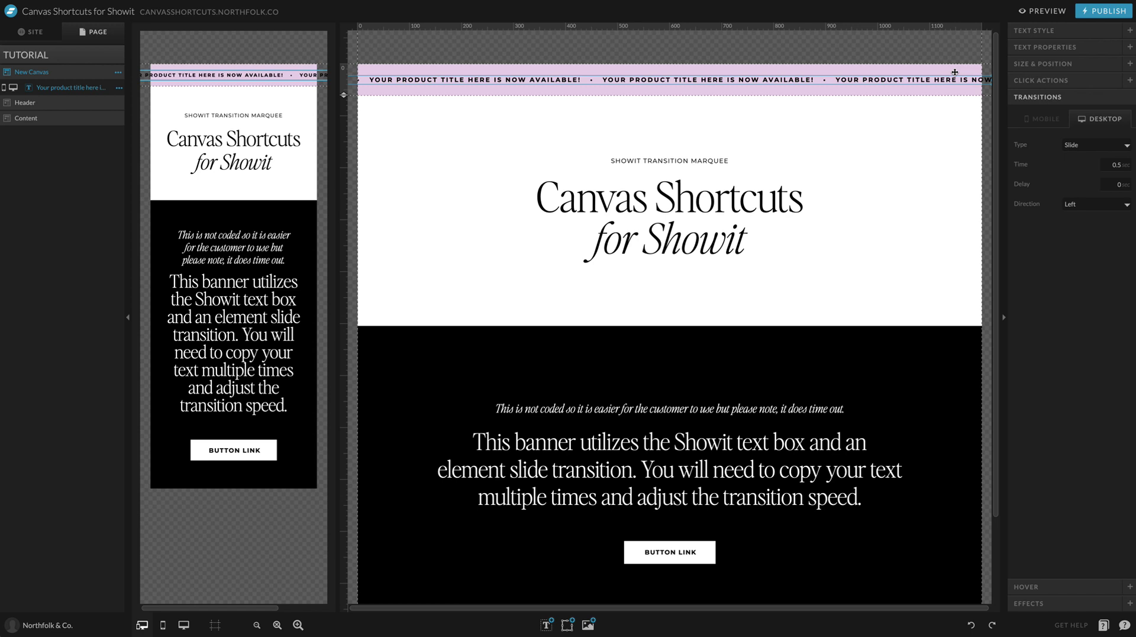
left_click(1059, 64)
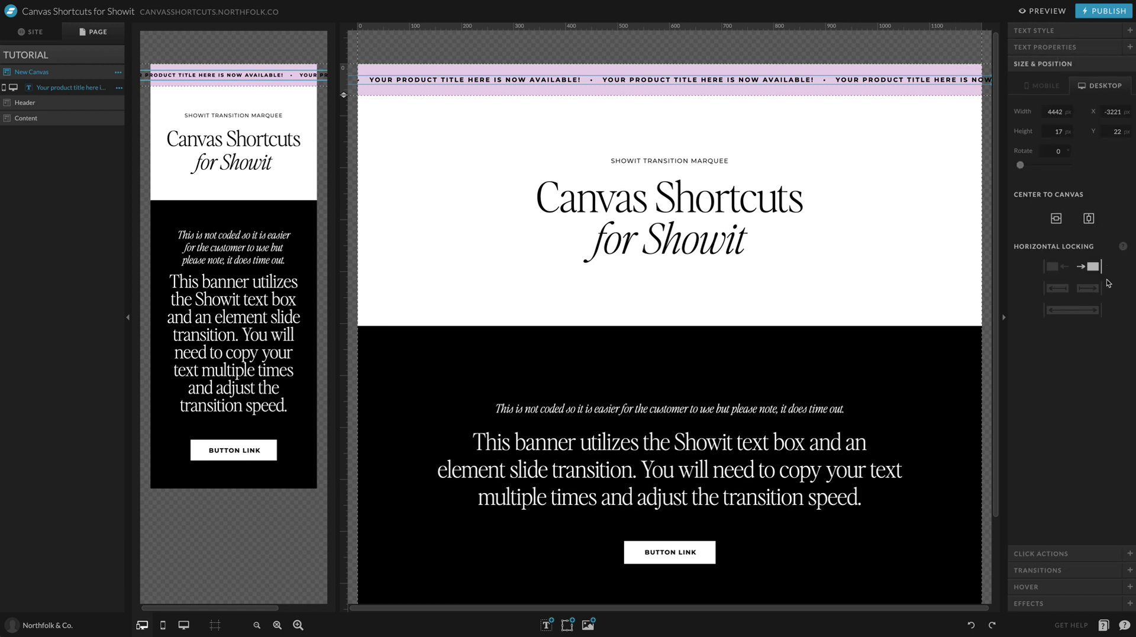
left_click(1038, 570)
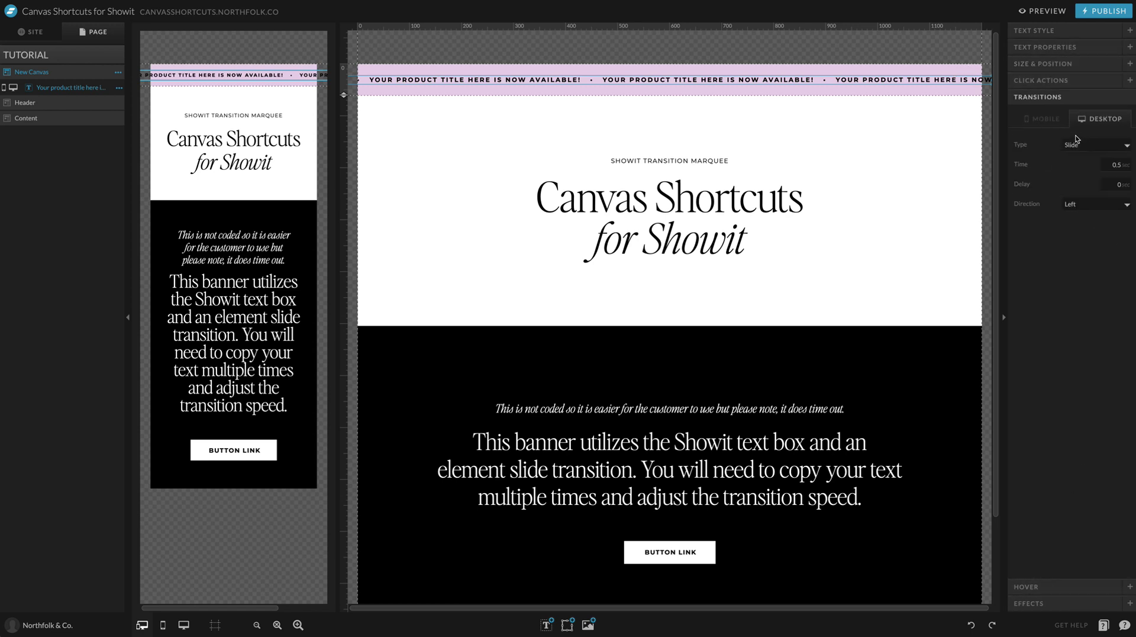
left_click(1094, 205)
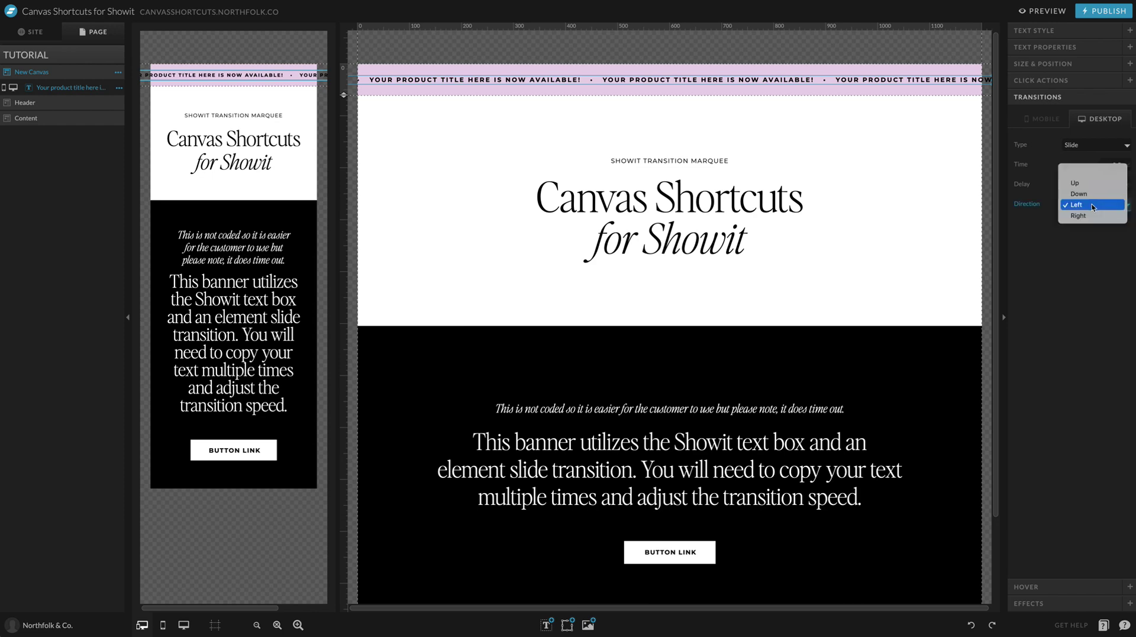
left_click(1085, 213)
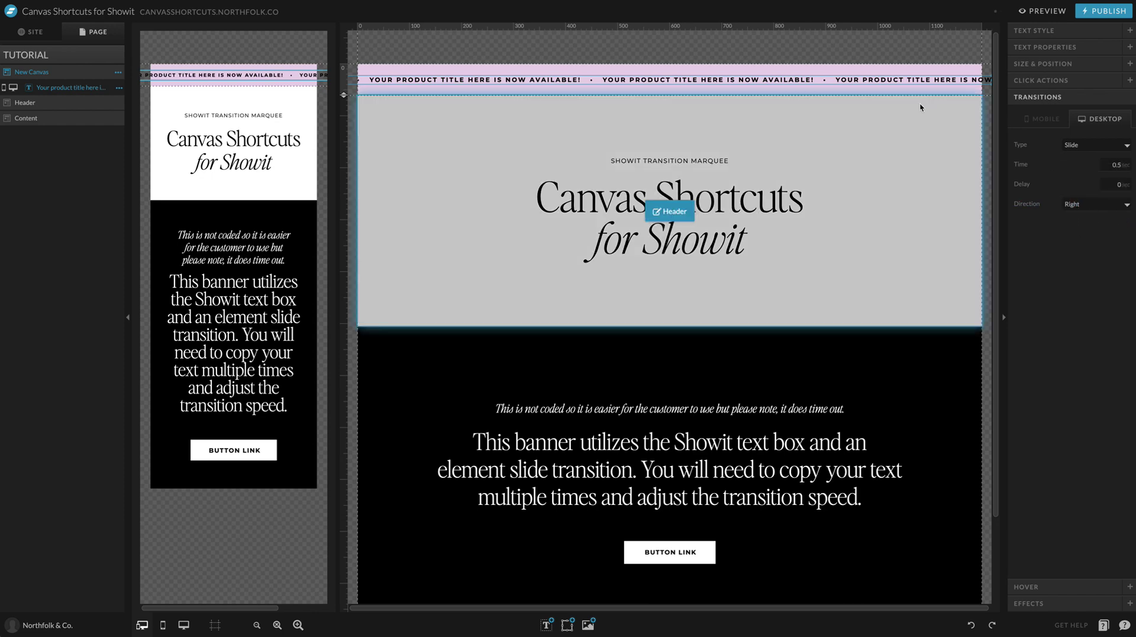
left_click(1043, 11)
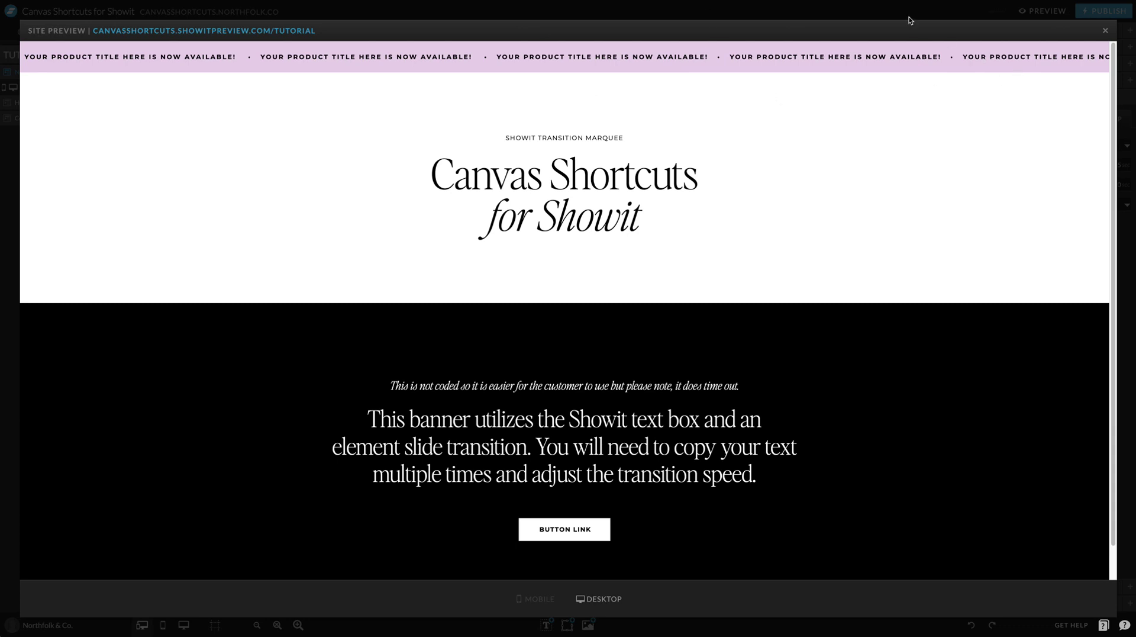
left_click(434, 16)
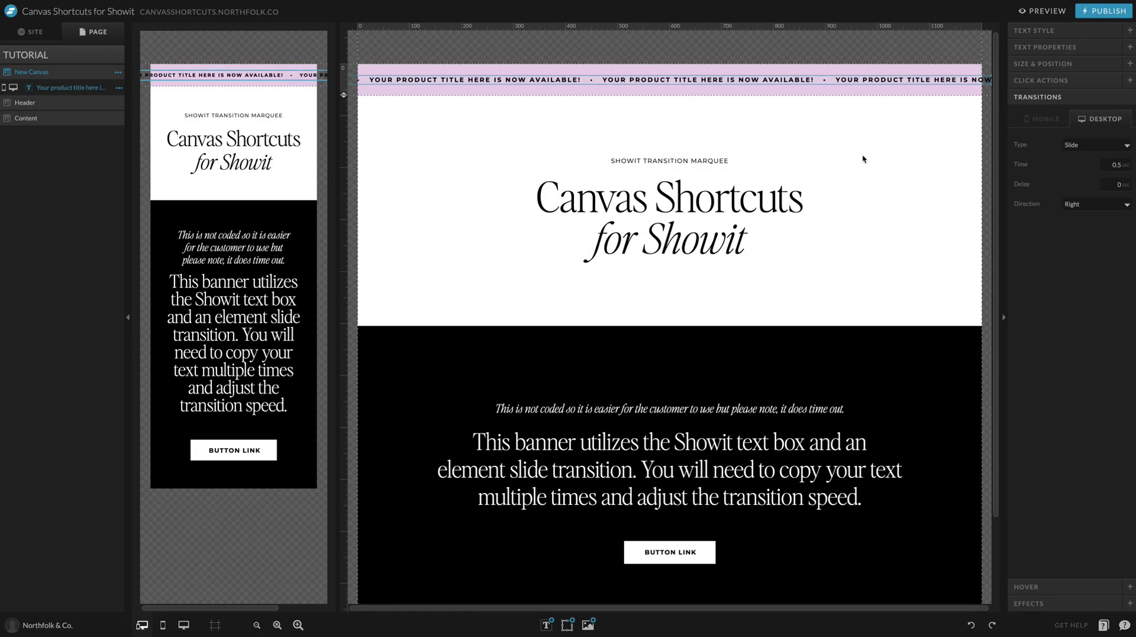
- Set the desktop slide transition time to 60 seconds and check the banner's speed in the preview
left_click(1108, 165)
type("60")
left_click(1023, 251)
left_click(1047, 12)
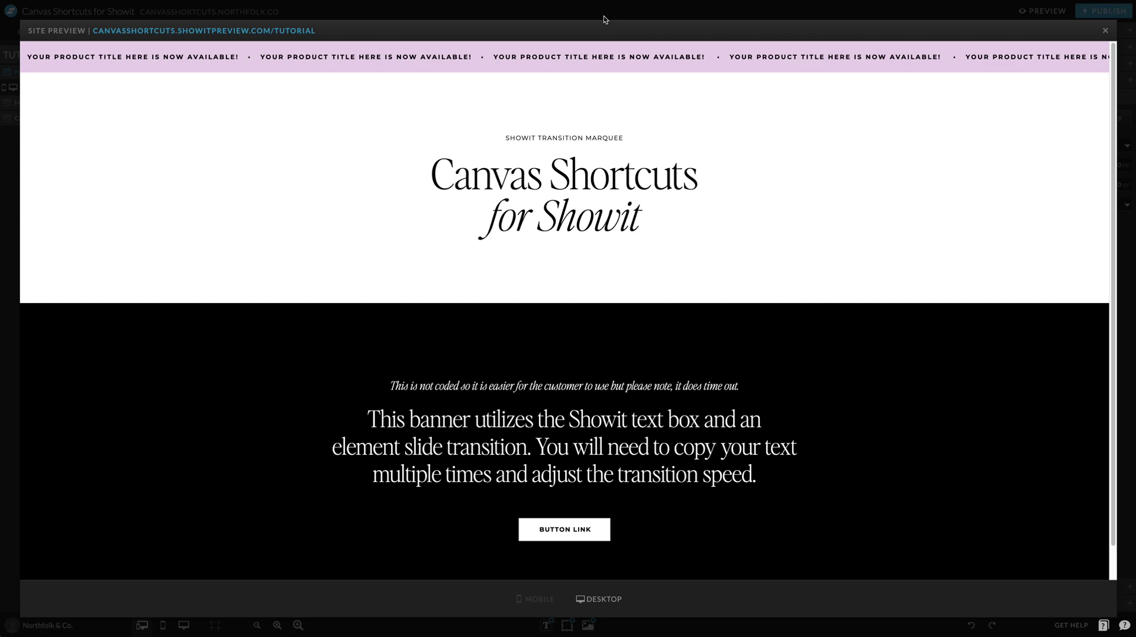
key("Escape")
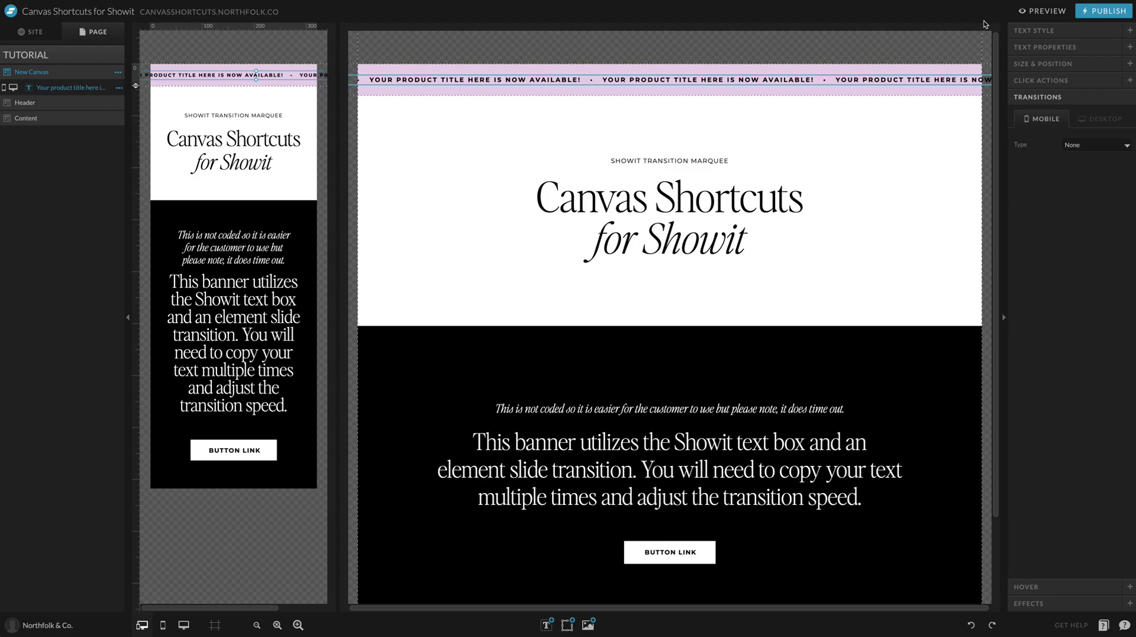
- Preview the banner in the mobile view and return to the editor
left_click(1057, 12)
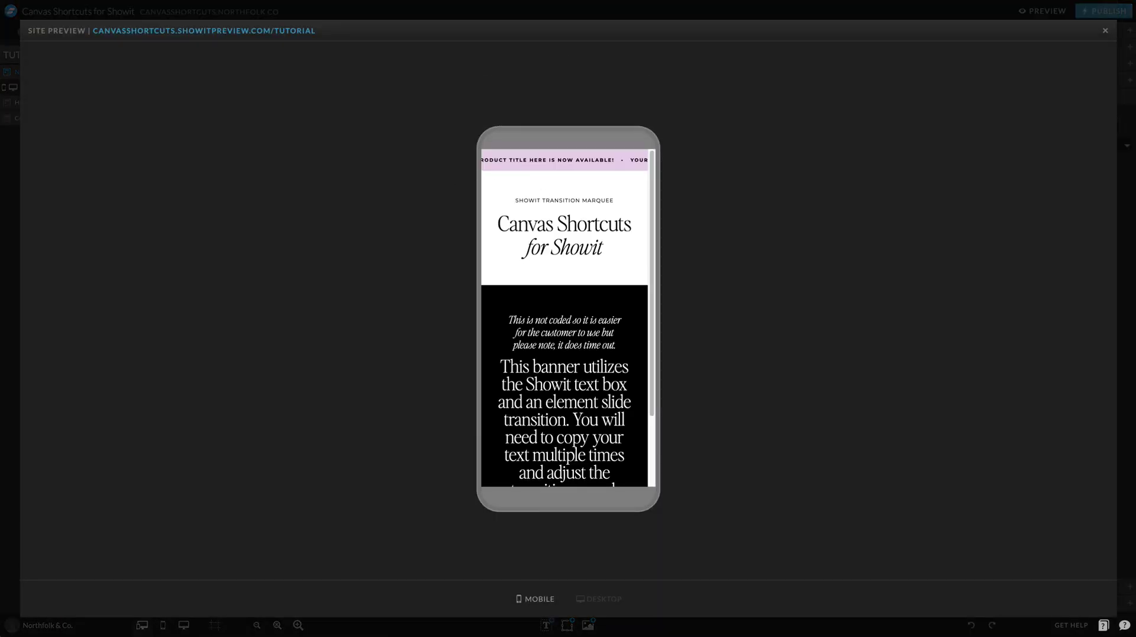
key("Escape")
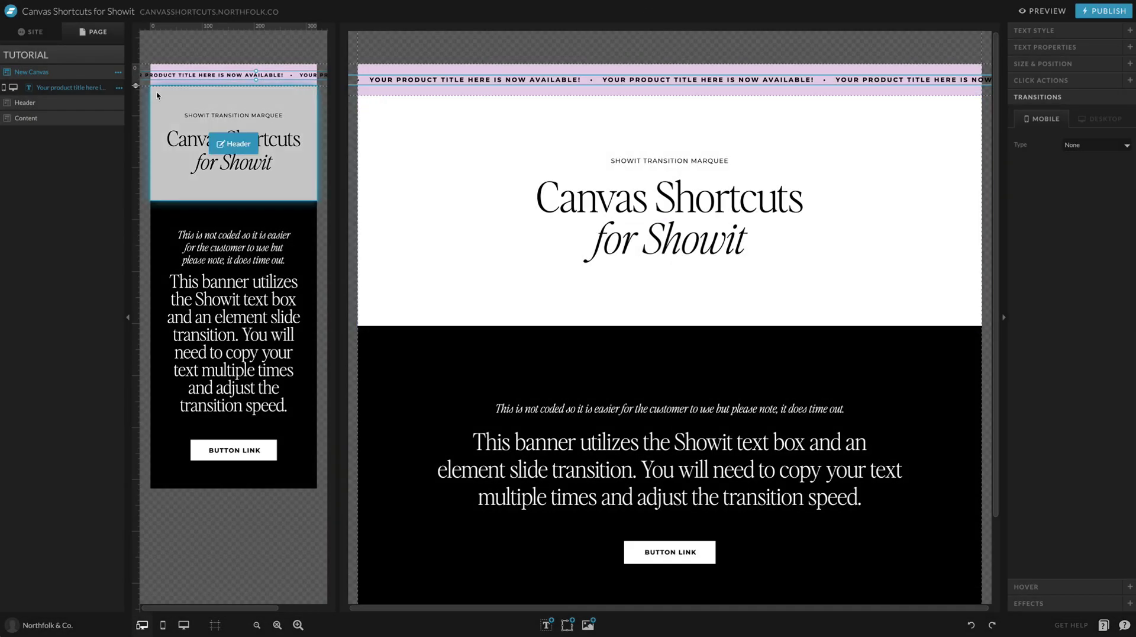